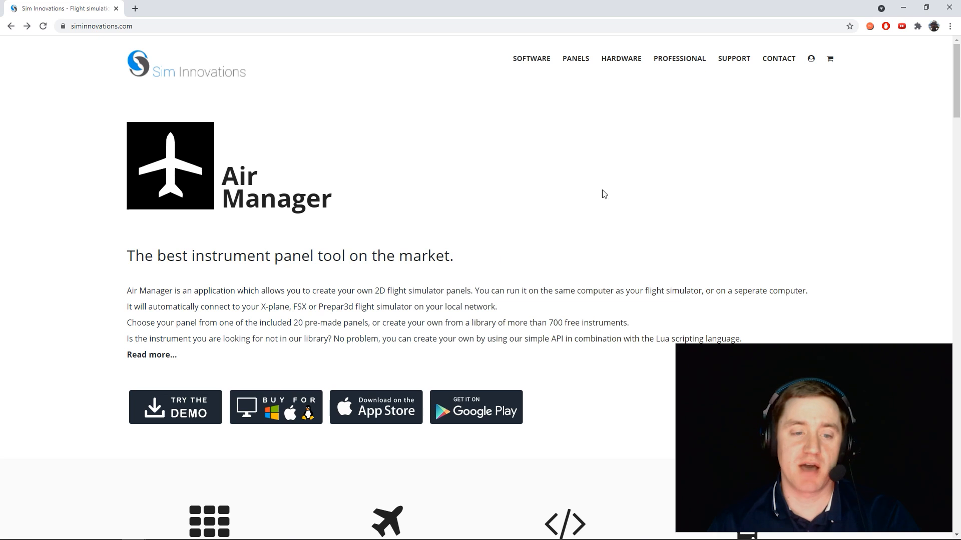
- Browse the Sim Innovations desktop software for sale and open the Air Manager V3 for Desktop product page
click(270, 413)
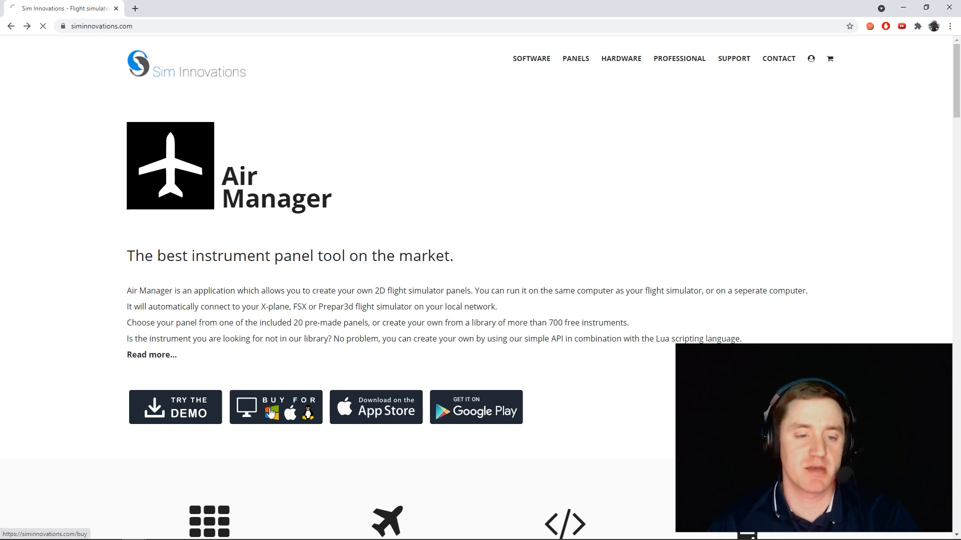
scroll(269, 414, down, 2)
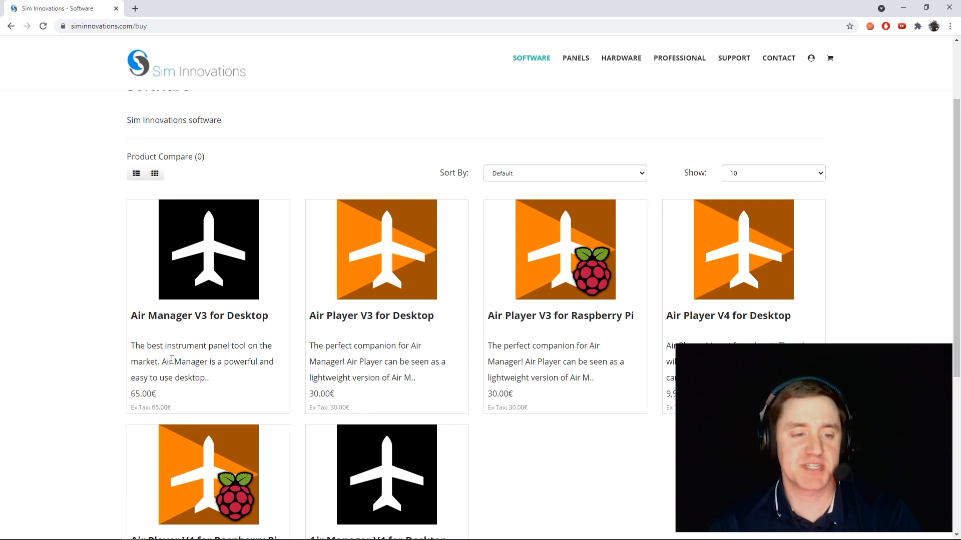
click(195, 320)
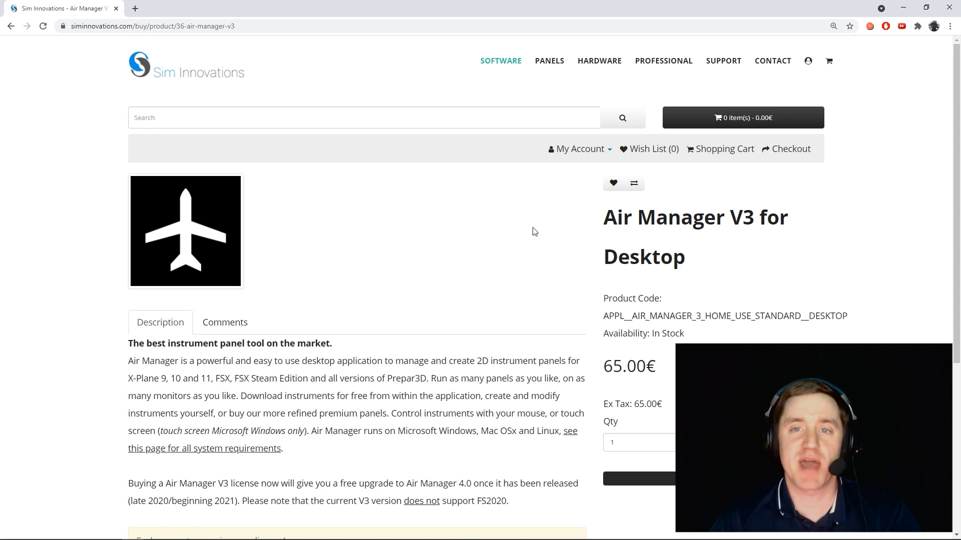
- Open the community panels and instruments page and look through the free aircraft panels down to the Community Instruments section
click(552, 67)
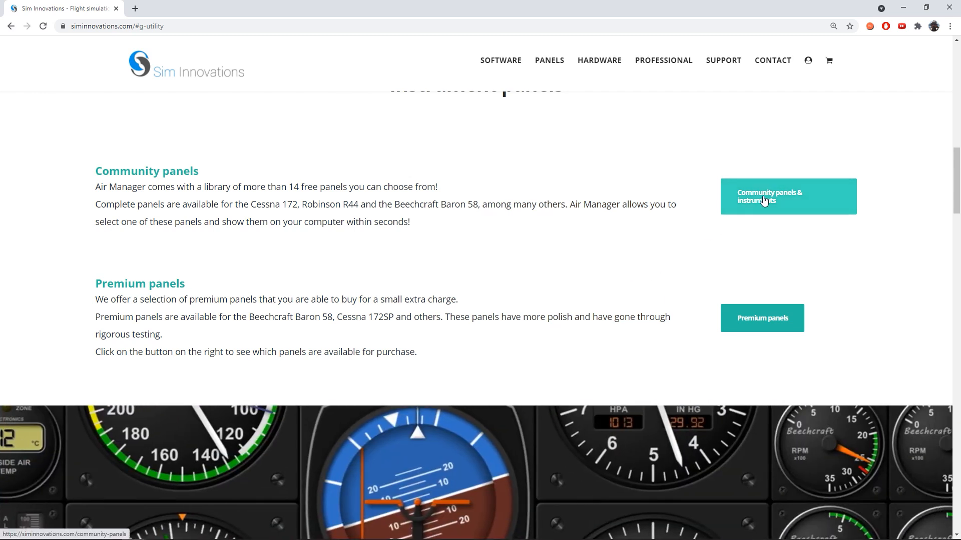
click(764, 199)
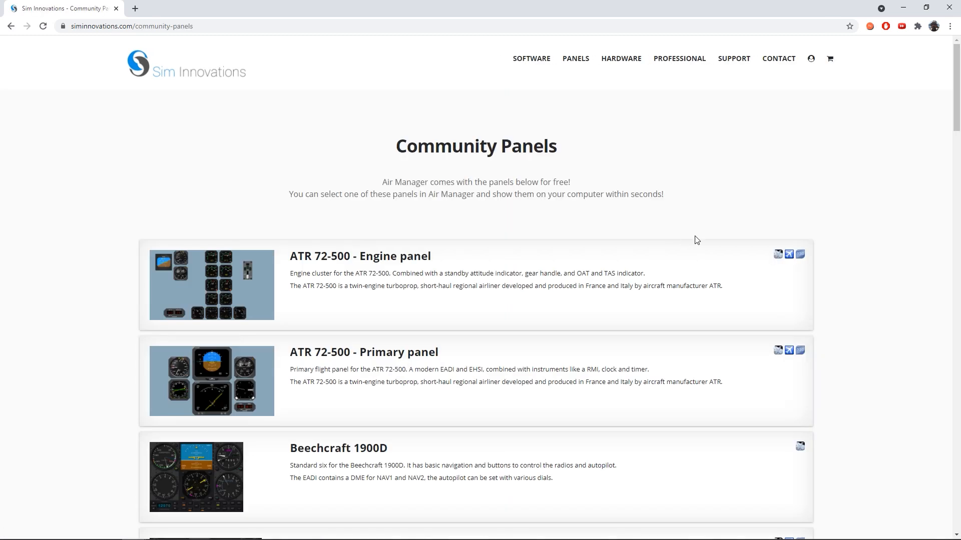
scroll(97, 293, down, 2)
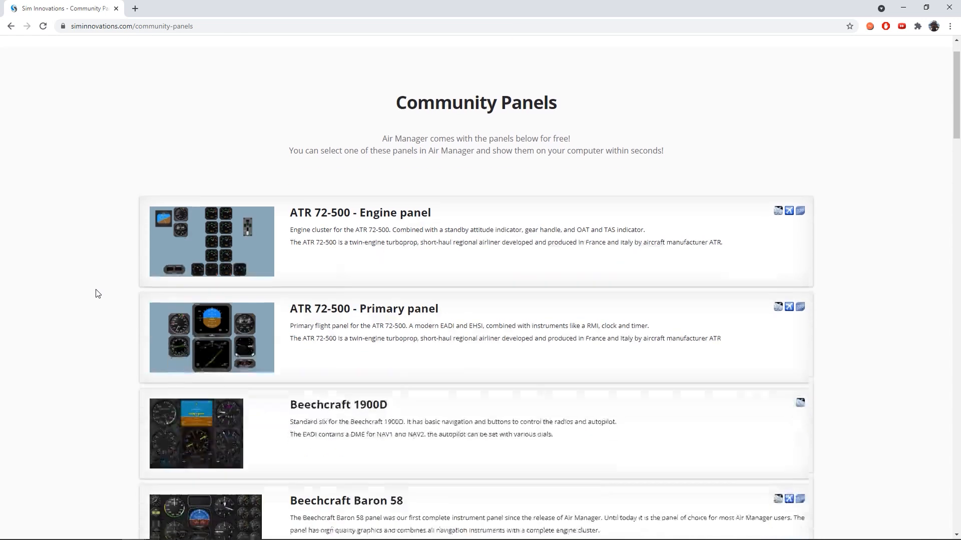
scroll(113, 299, down, 1)
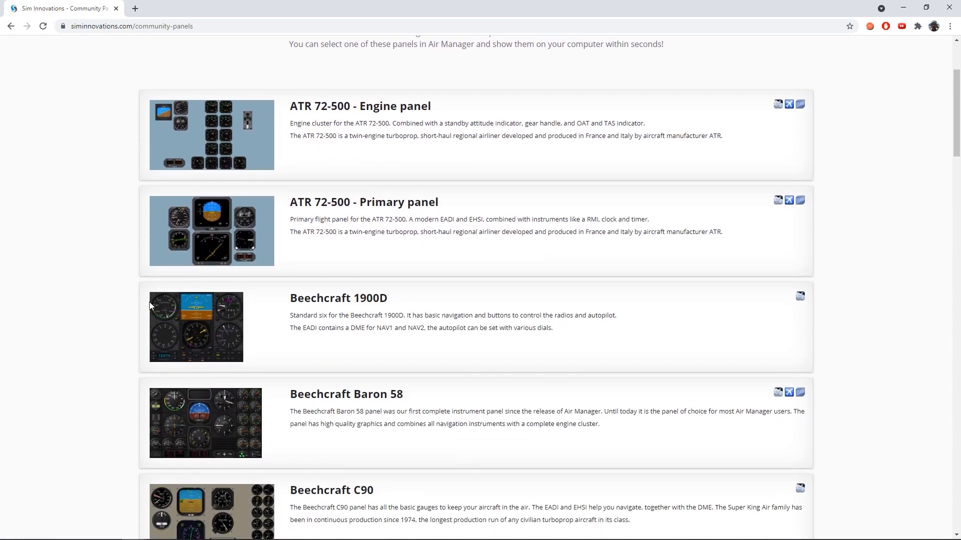
scroll(110, 307, down, 1)
scroll(110, 306, down, 5)
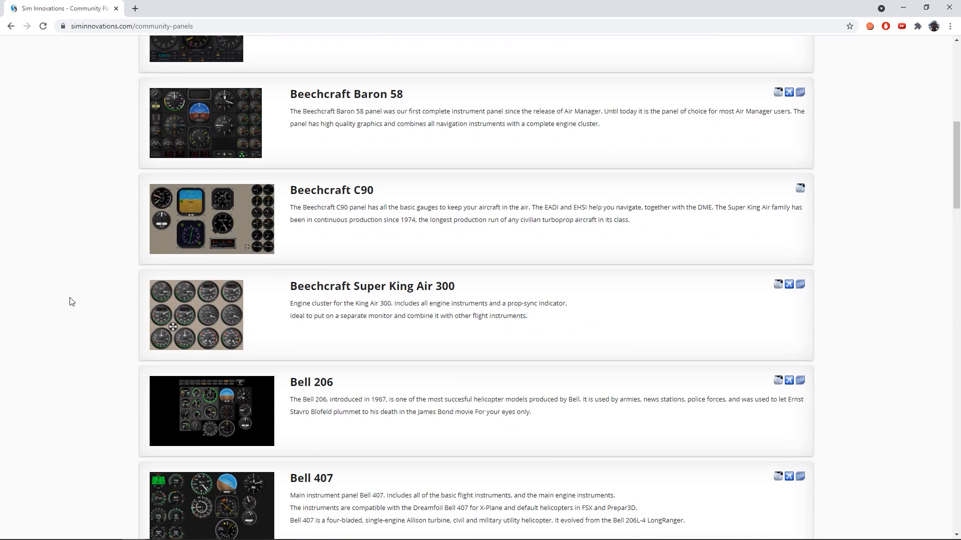
scroll(95, 302, down, 6)
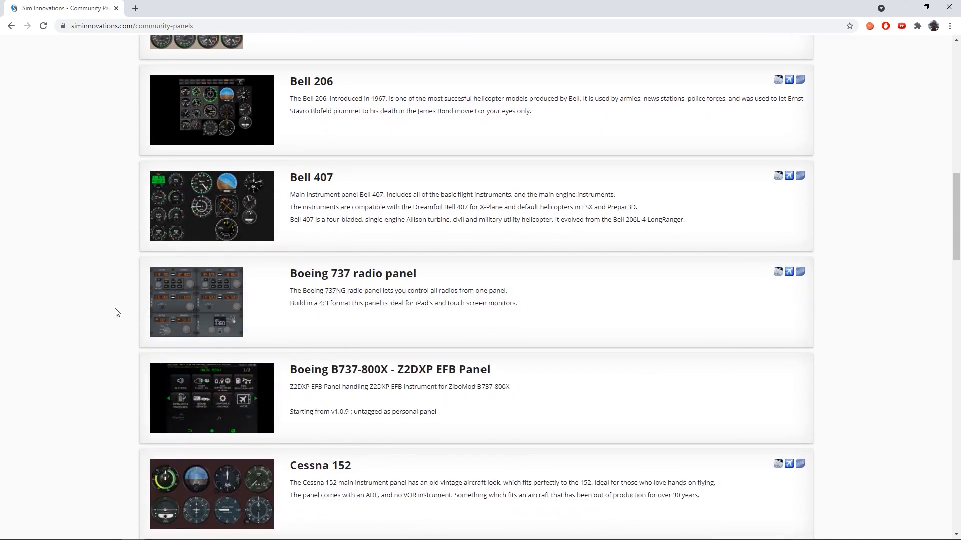
scroll(115, 310, down, 5)
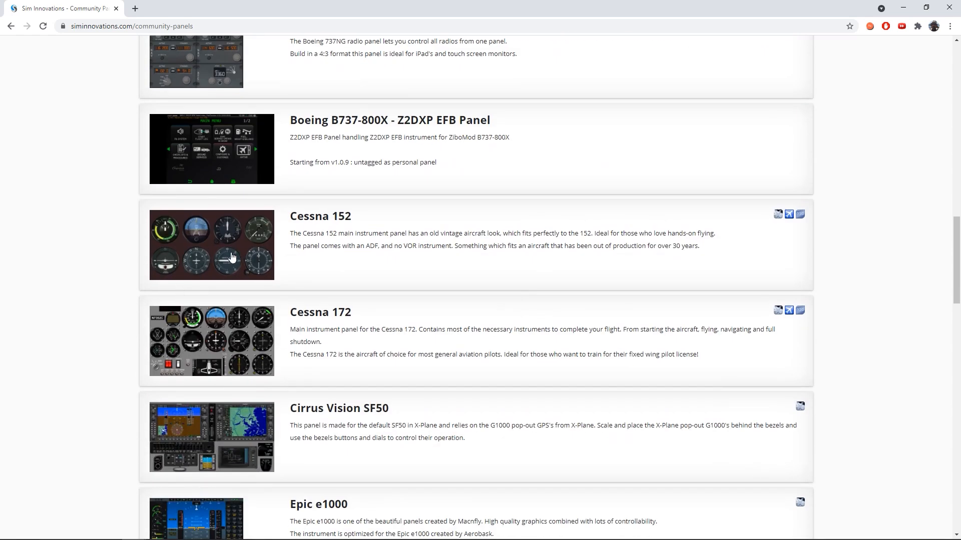
scroll(105, 287, down, 3)
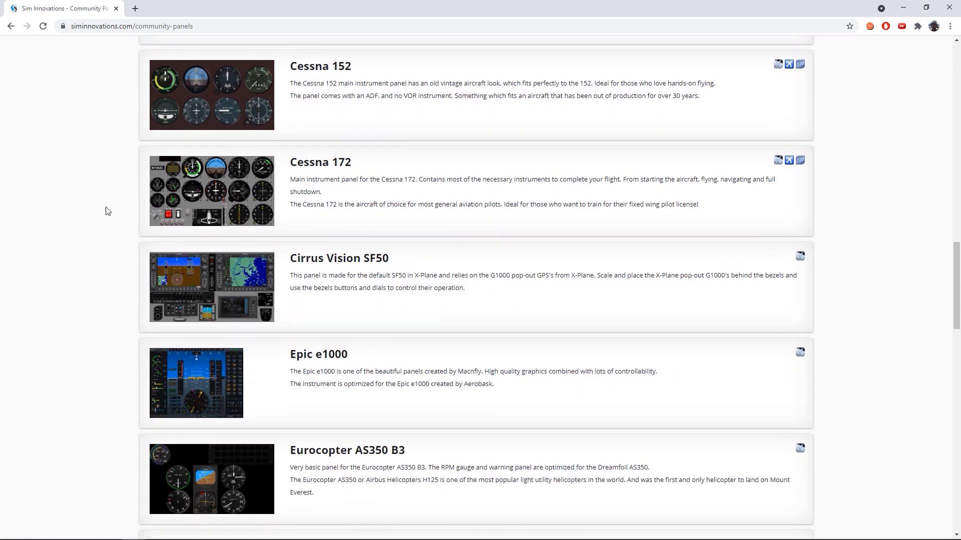
scroll(91, 215, down, 5)
scroll(87, 216, down, 8)
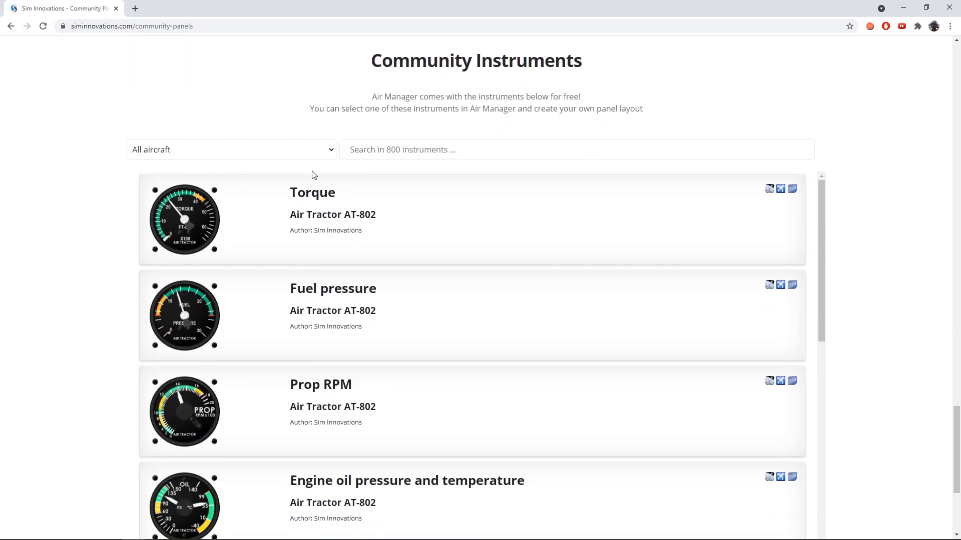
- Filter the community instruments by the Cessna 172 aircraft
click(298, 157)
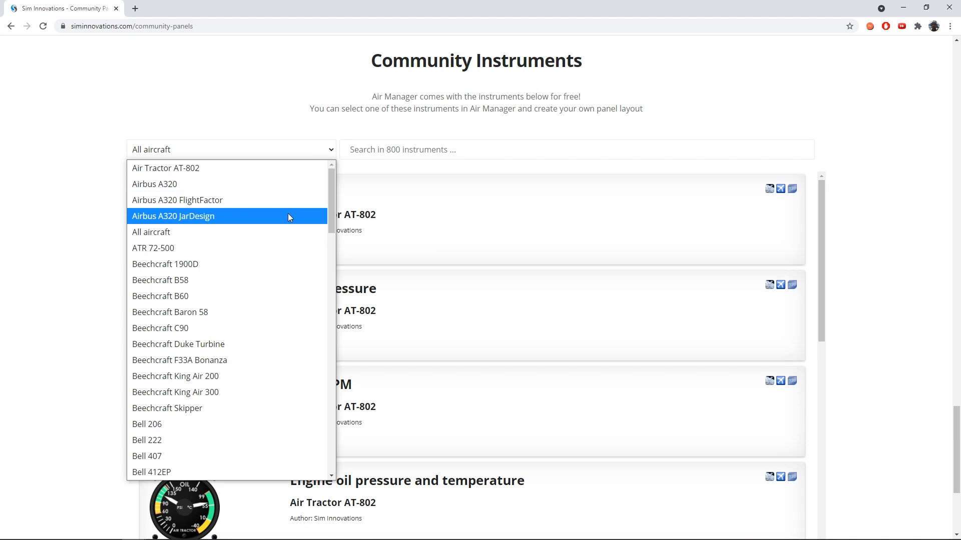
scroll(252, 323, down, 4)
scroll(252, 323, down, 2)
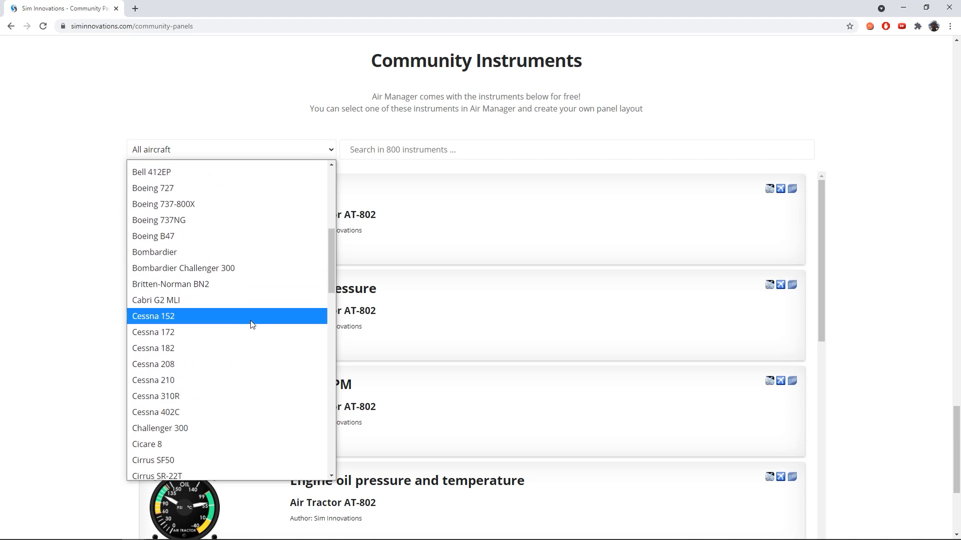
click(244, 330)
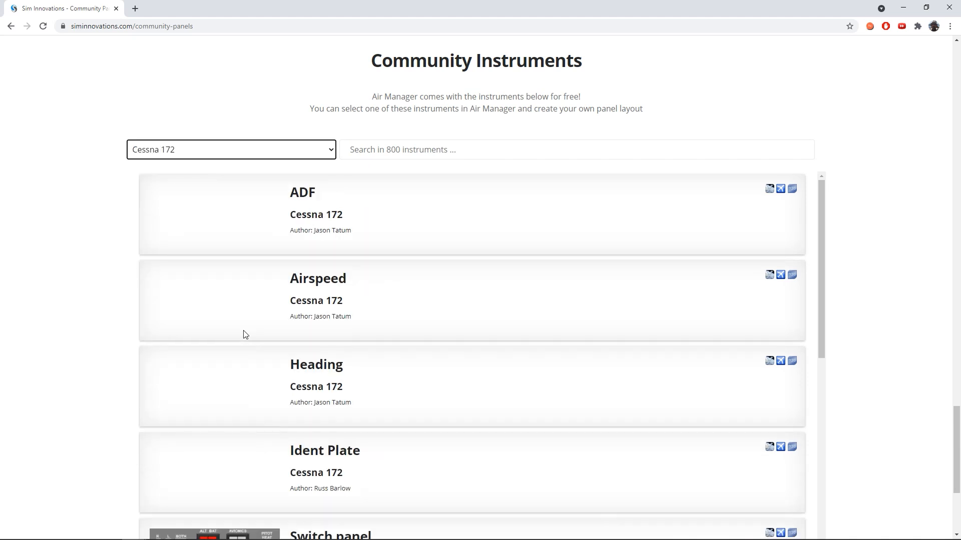
- Look through the Cessna 172 instruments and check which simulators each one supports
scroll(455, 303, down, 6)
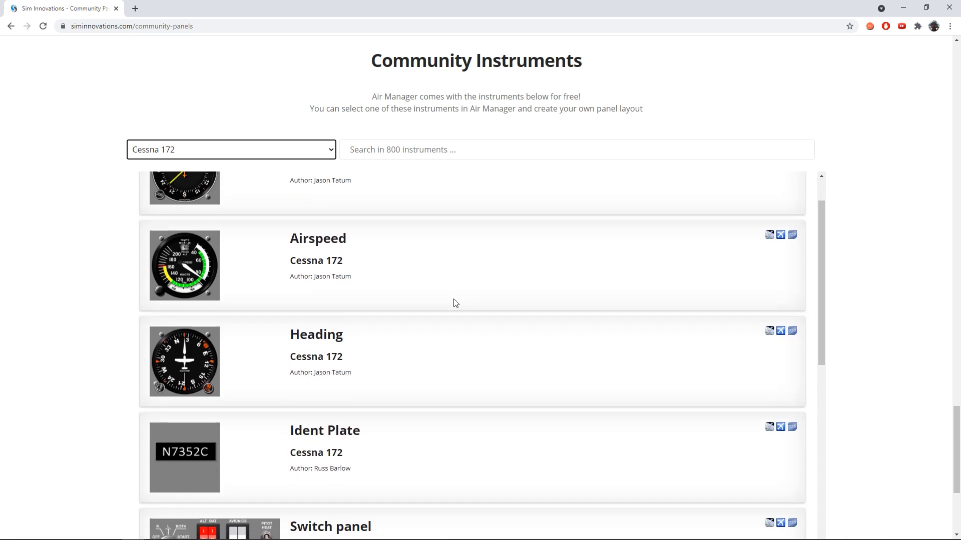
scroll(456, 304, down, 7)
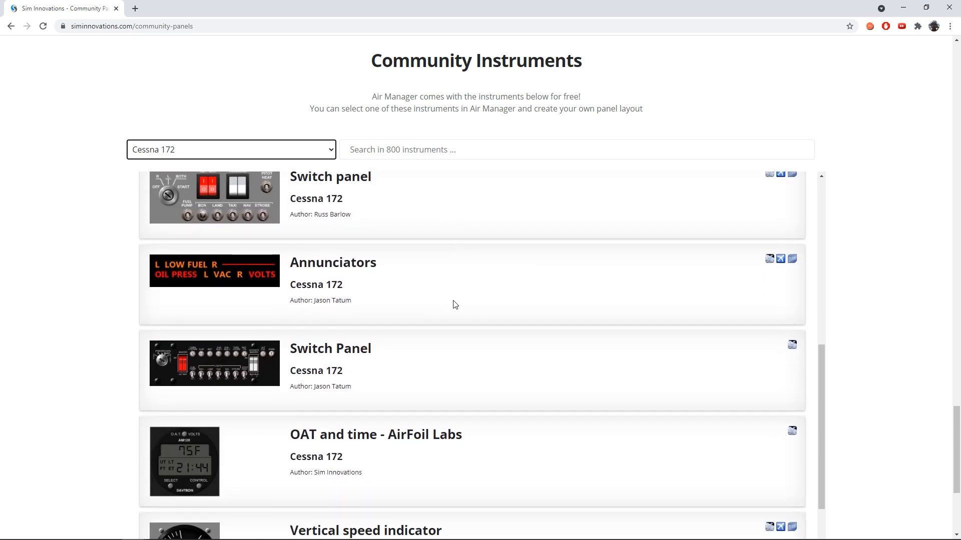
scroll(455, 304, down, 8)
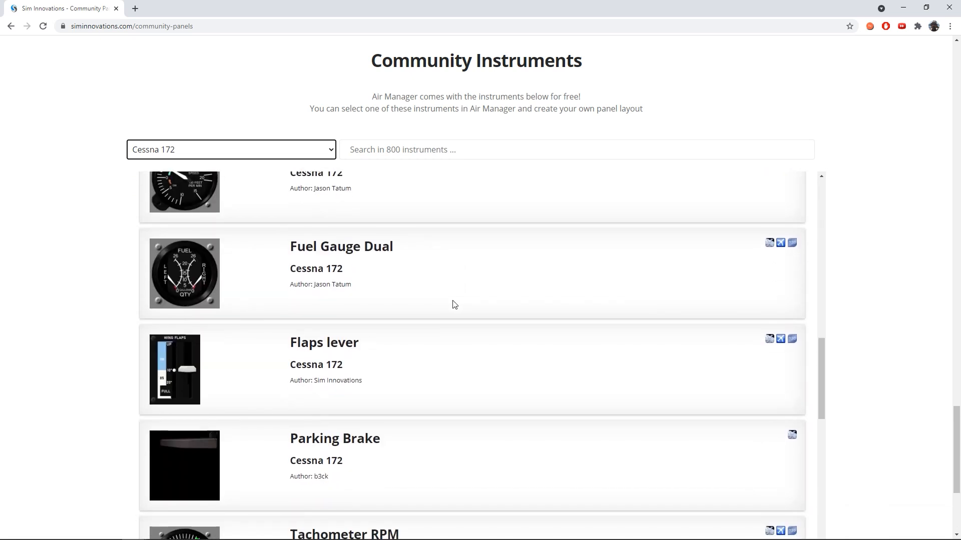
scroll(455, 305, down, 2)
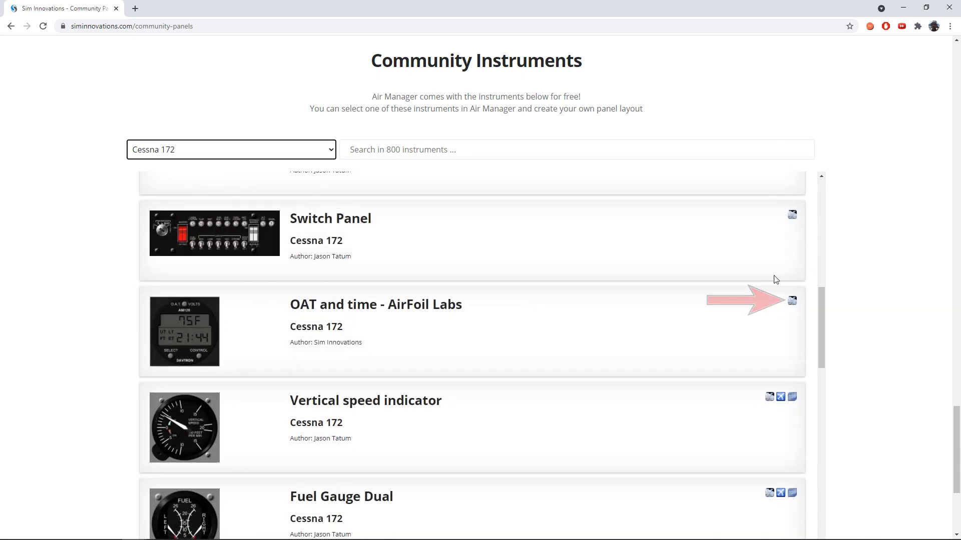
scroll(774, 277, up, 1)
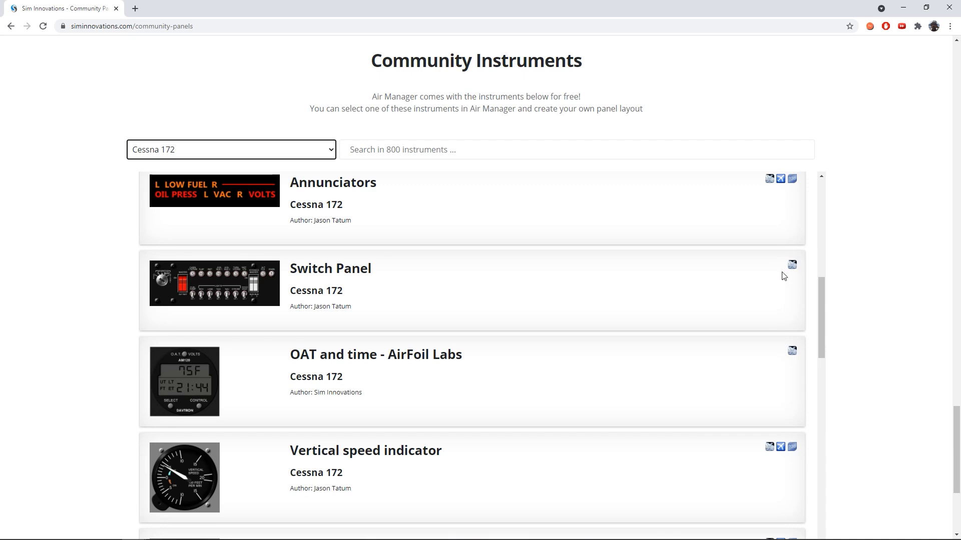
scroll(668, 294, down, 2)
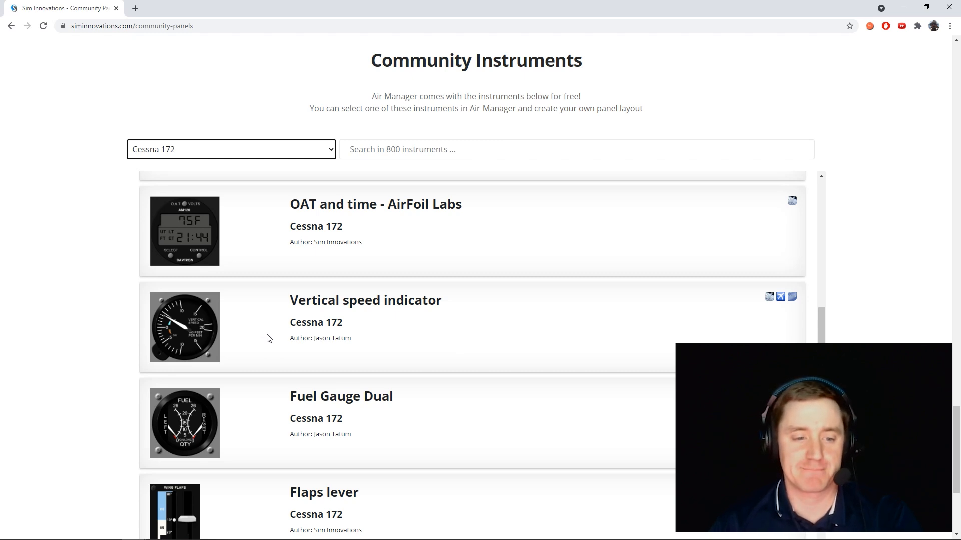
scroll(267, 339, down, 1)
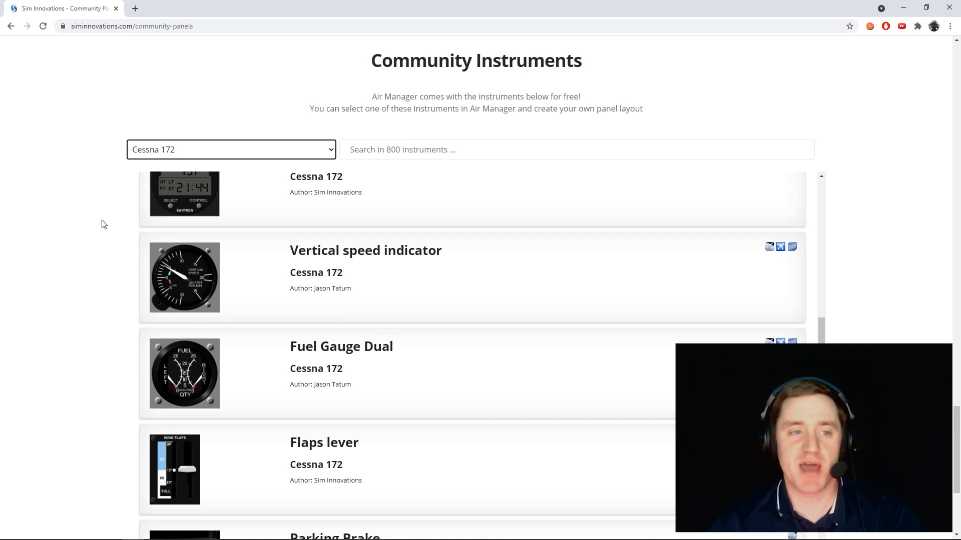
- Return to the instrument panels section, open the premium panels and review the offered panels and their prices
key(F5)
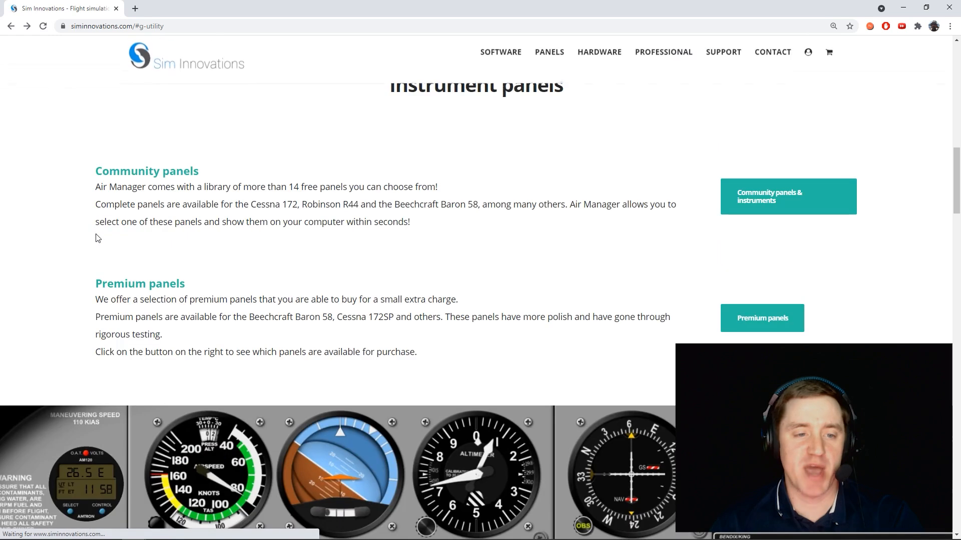
click(769, 318)
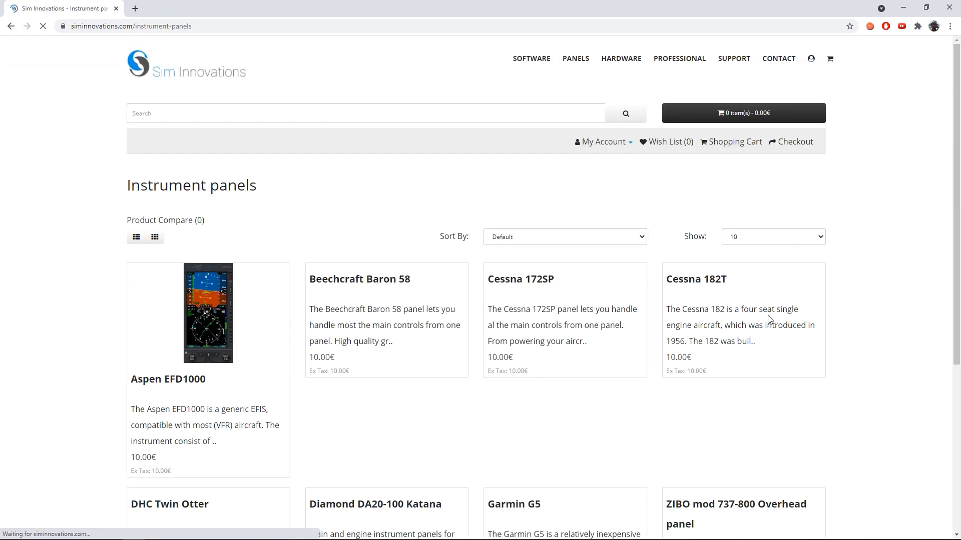
scroll(469, 324, down, 3)
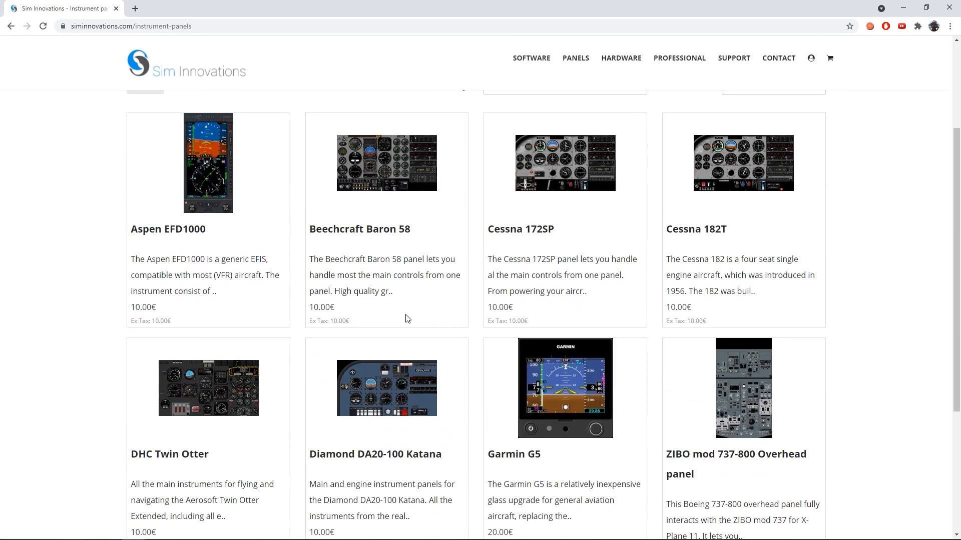
scroll(408, 319, down, 1)
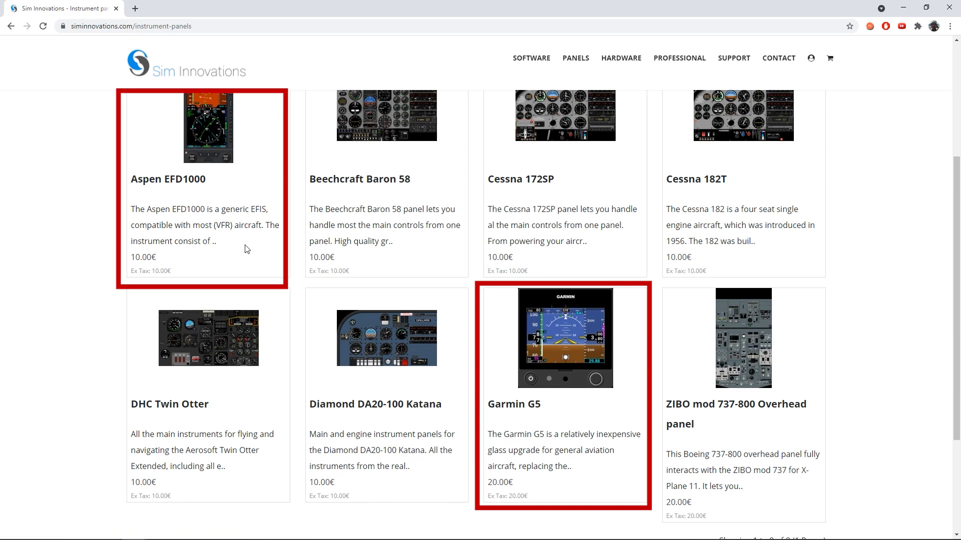
scroll(267, 266, up, 1)
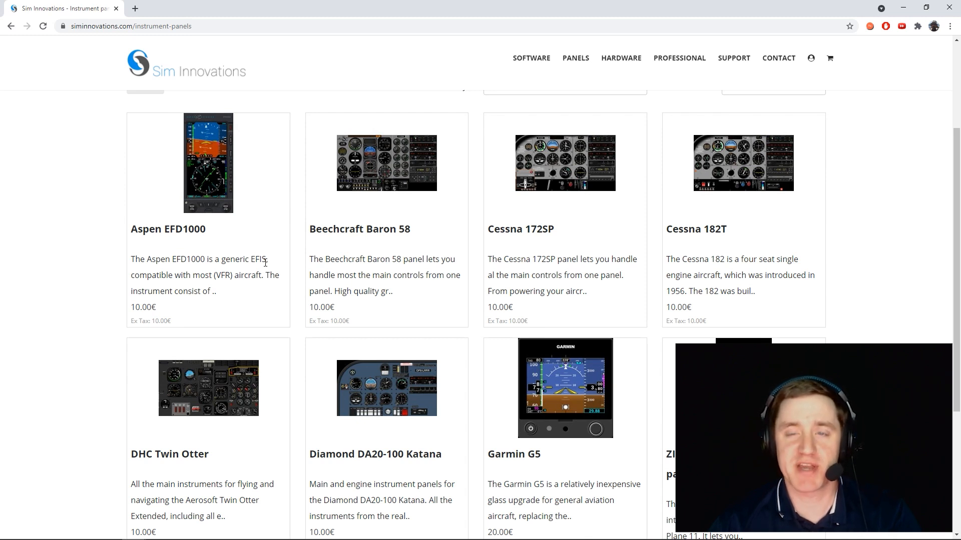
- Go to the Hardware section of the Sim Innovations site and look through it
click(630, 64)
ctrl+scroll(322, 148, up, 1)
scroll(323, 148, down, 2)
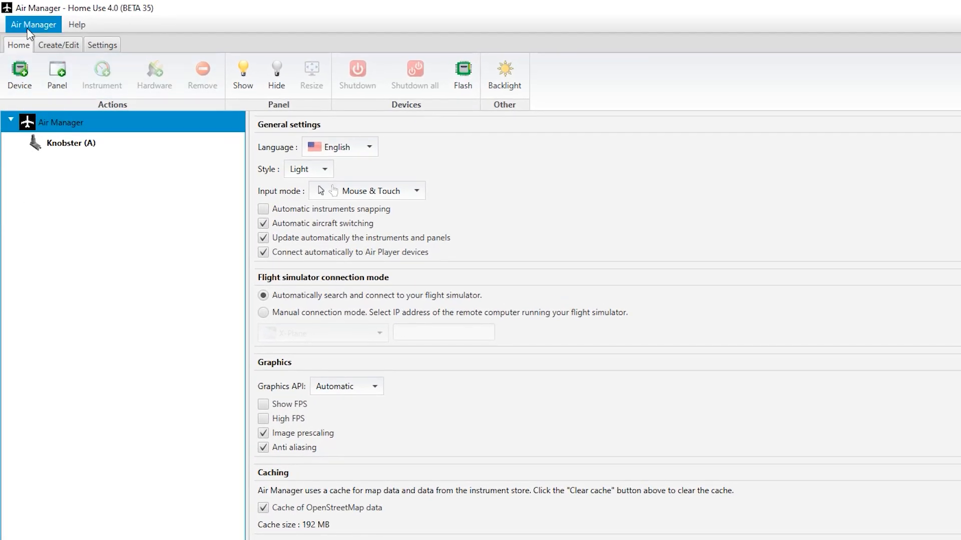
- Switch to the Air Manager application, check its activation window and close it
click(33, 25)
click(32, 62)
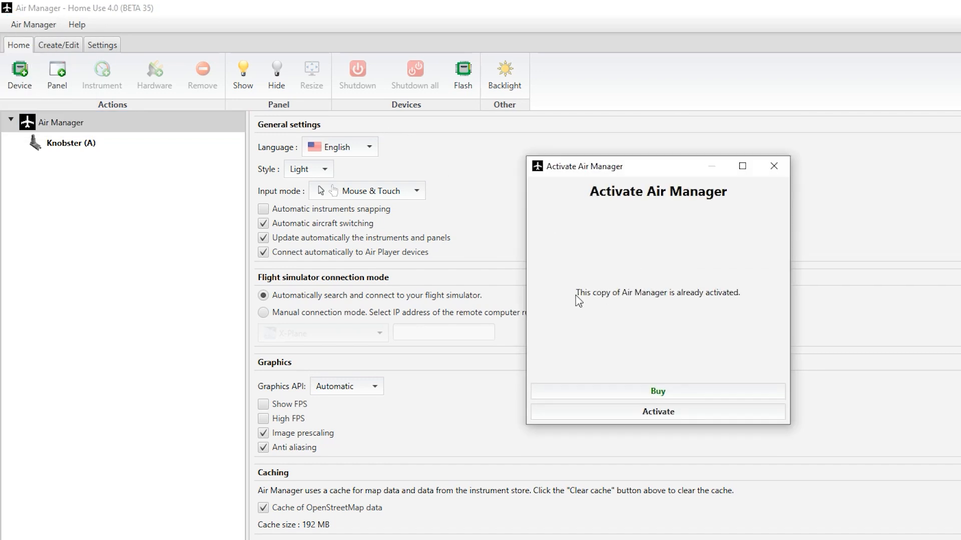
click(773, 167)
- View the Air Manager orders and look over the available help resources
click(44, 26)
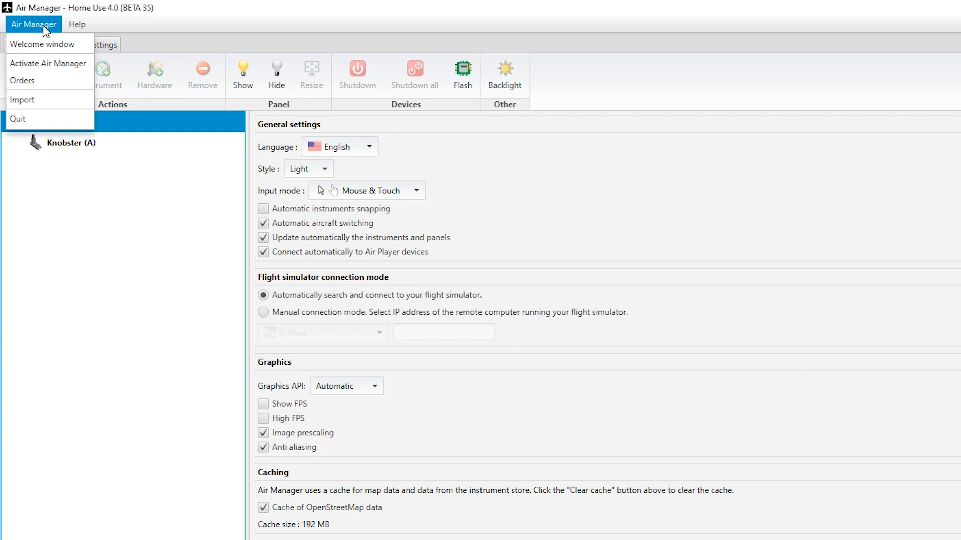
click(22, 81)
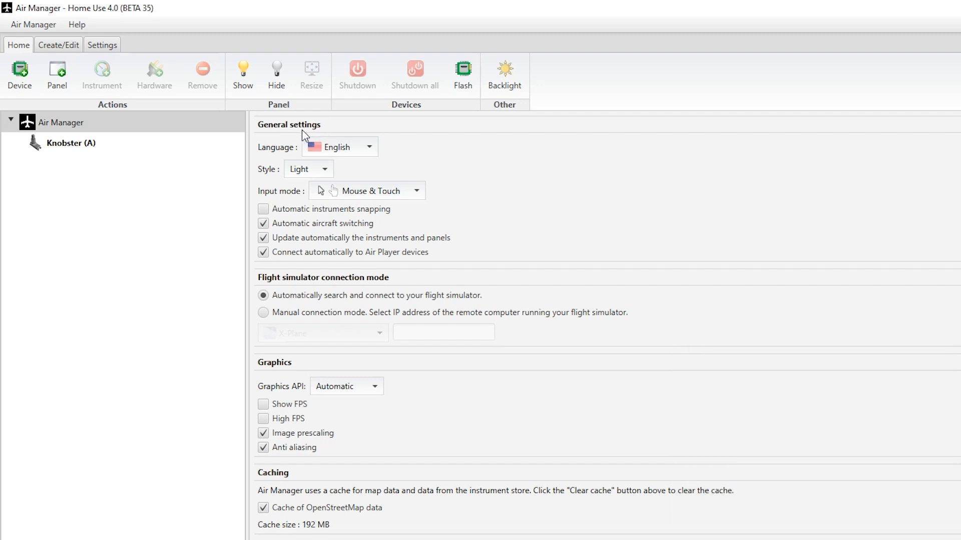
click(81, 25)
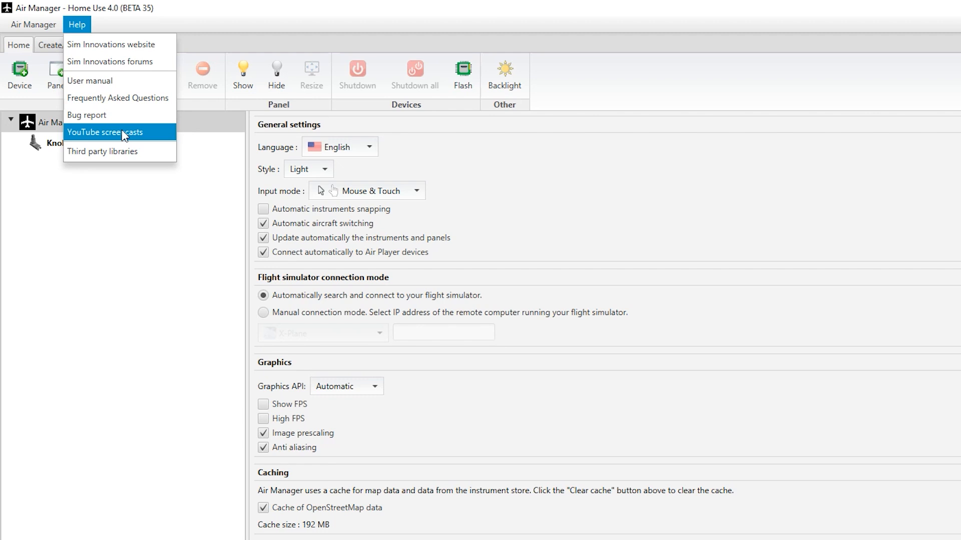
click(205, 190)
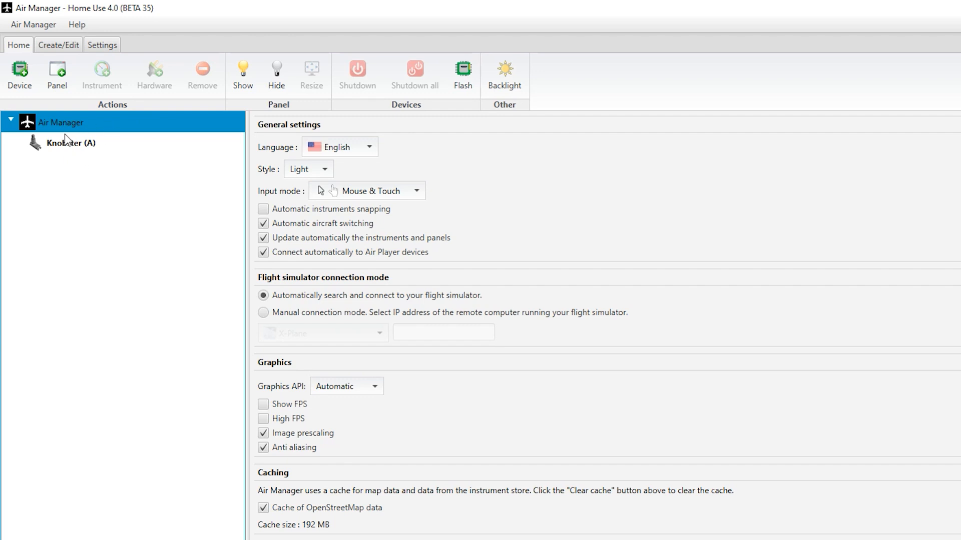
- View the settings of the Knobster (A) device and return to the Air Manager general settings
click(80, 149)
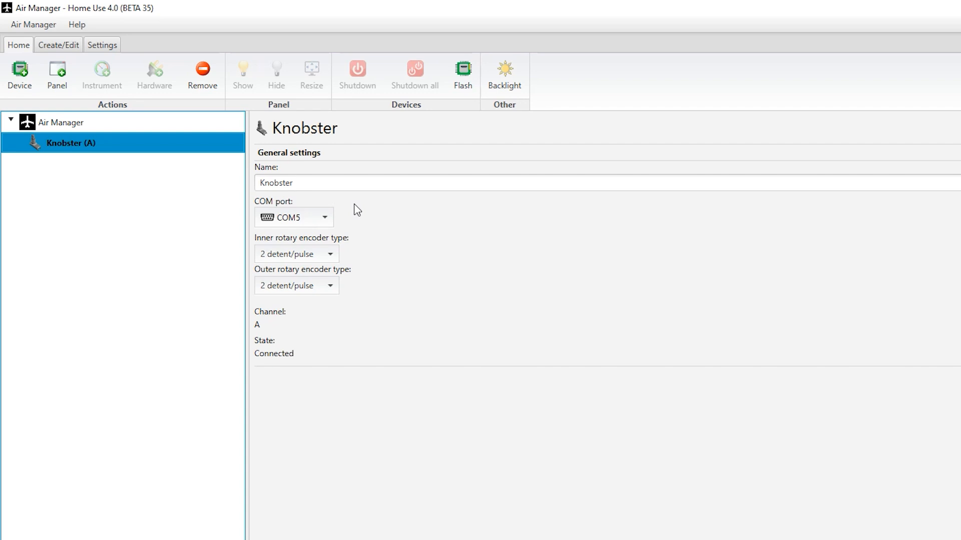
click(87, 125)
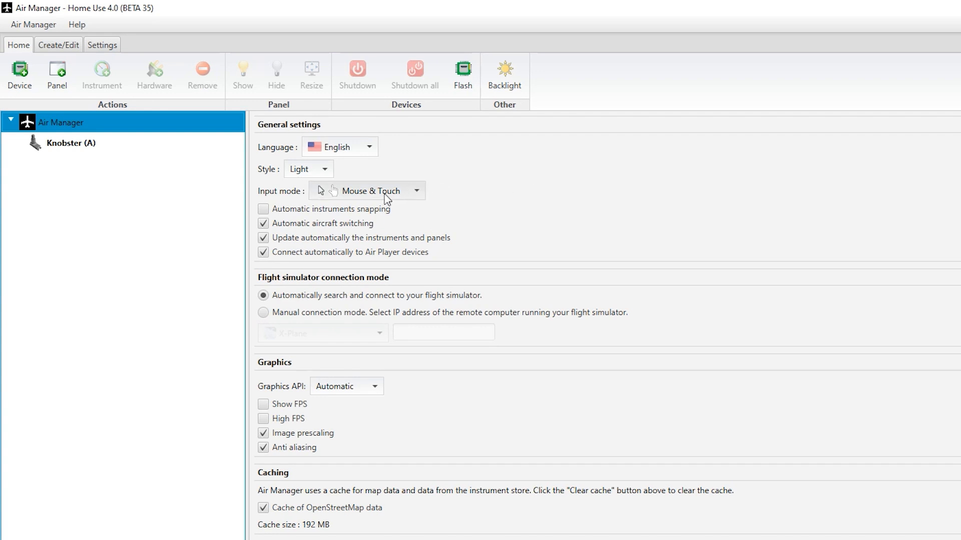
- Check the available input mode options in the general settings and keep Mouse & Touch
click(416, 193)
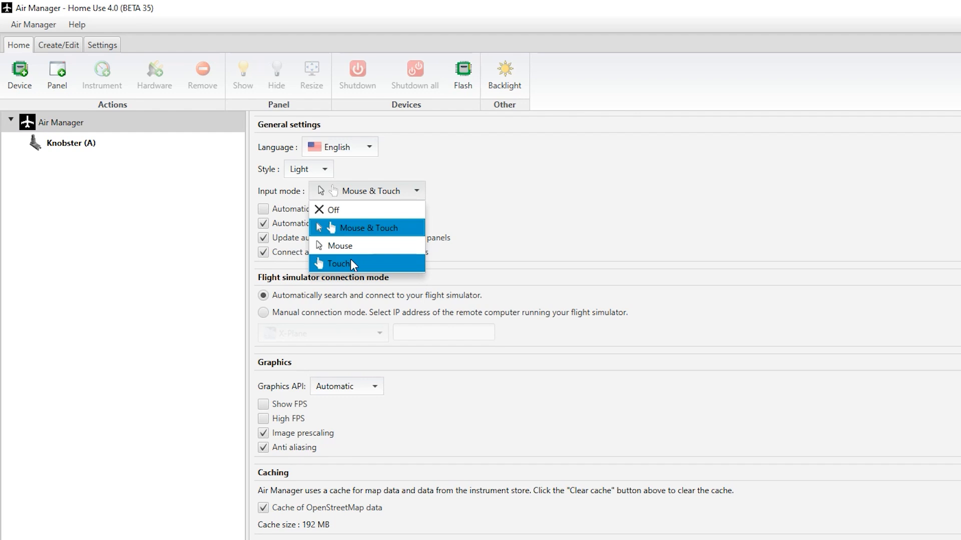
click(354, 228)
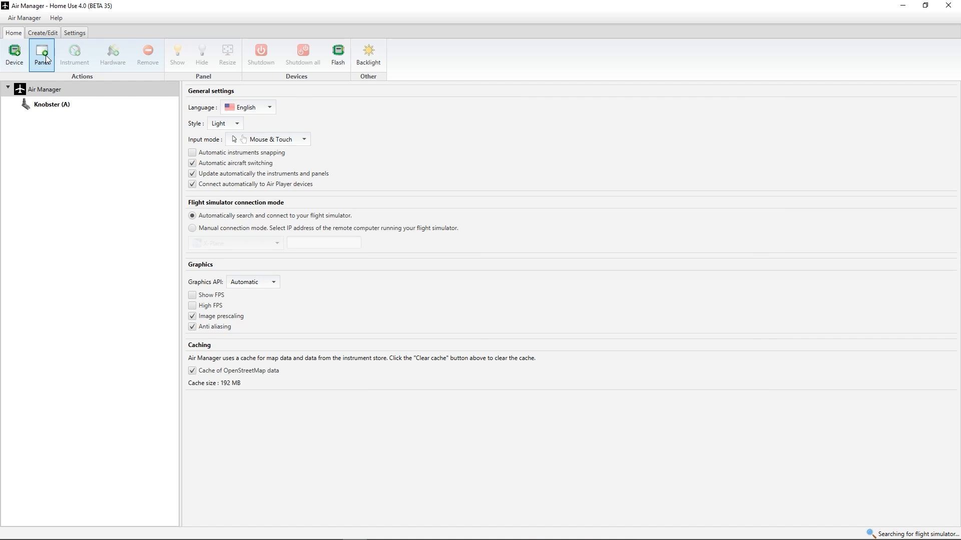
- Start adding a panel and choose the Beechcraft Baron 58 panel that also supports the Carenado and Simcoders REP aircraft
click(48, 60)
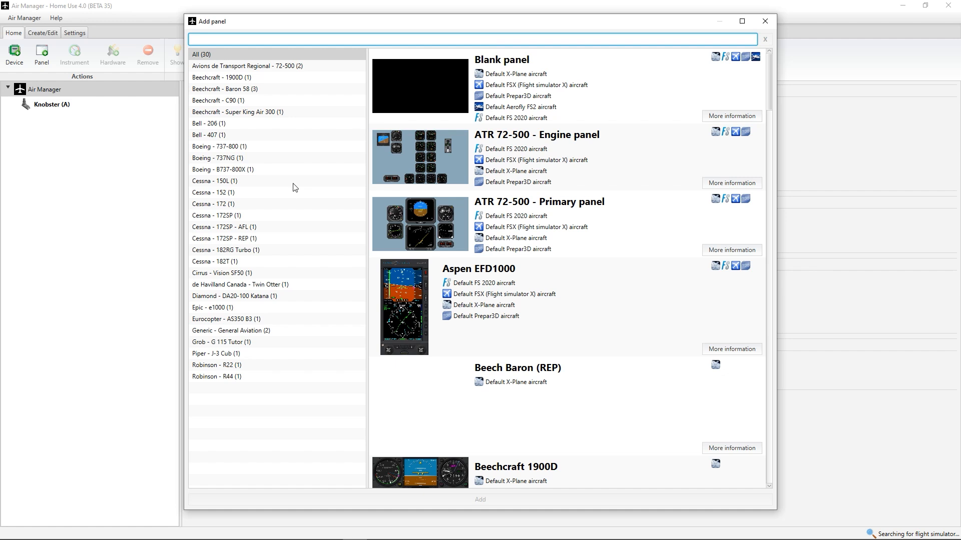
click(235, 90)
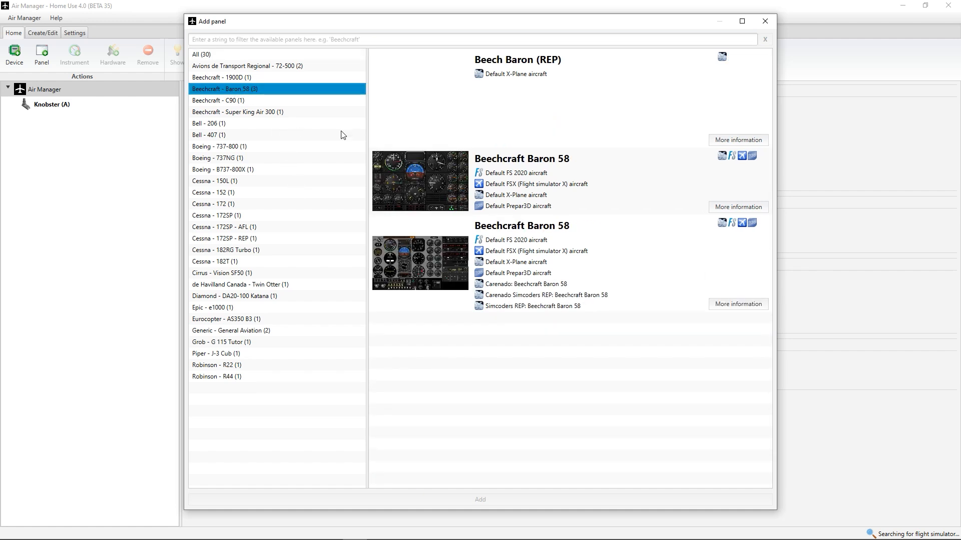
click(526, 265)
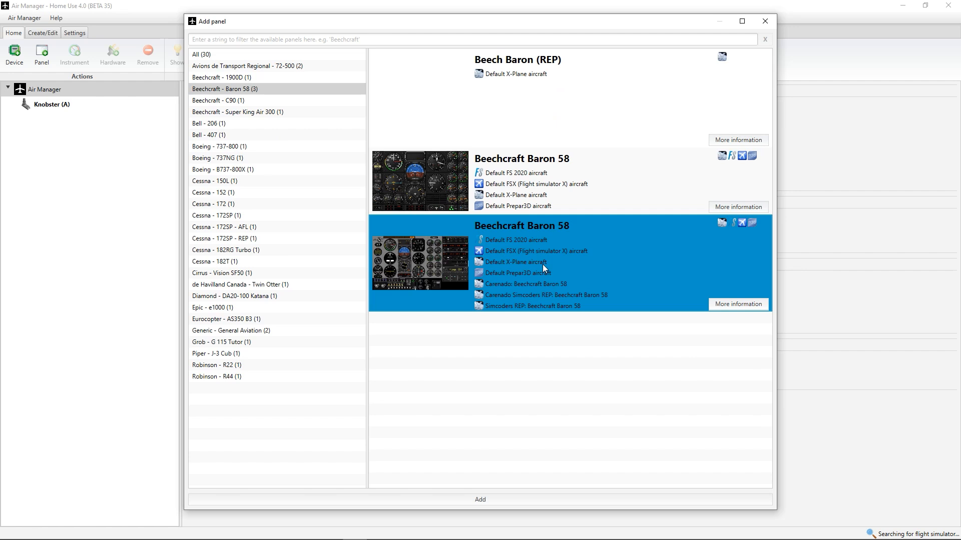
double_click(557, 263)
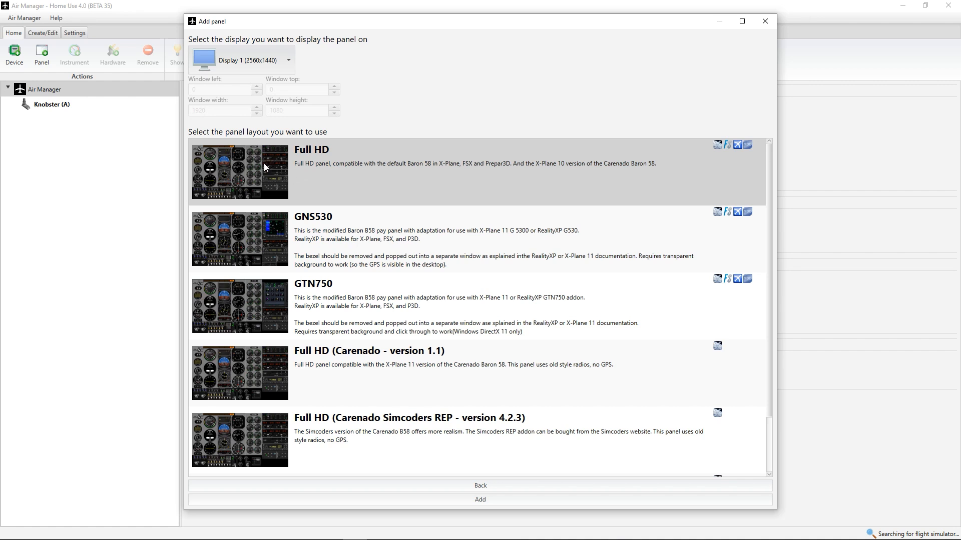
- Add the Baron 58 panel with the GNS530 layout on Display 3 (1920x1080)
click(329, 232)
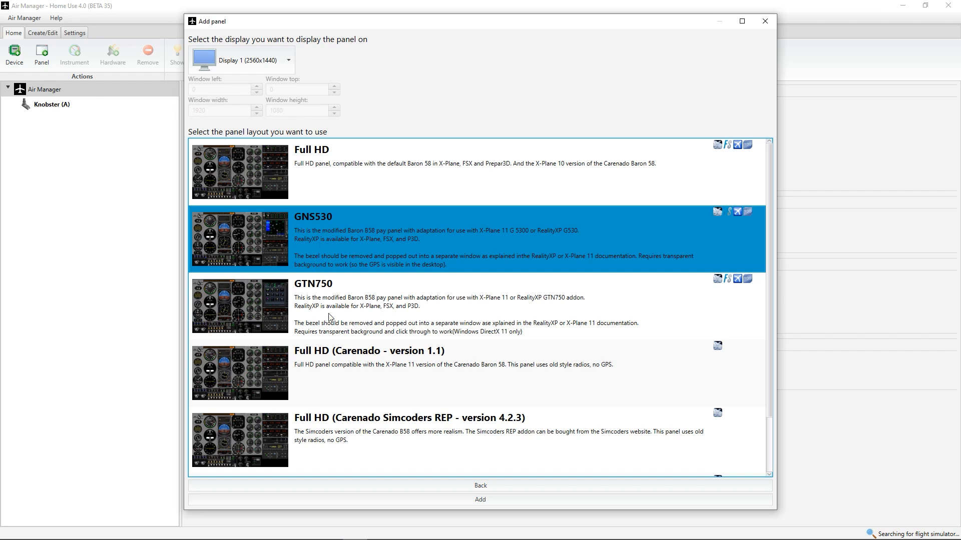
scroll(332, 318, down, 1)
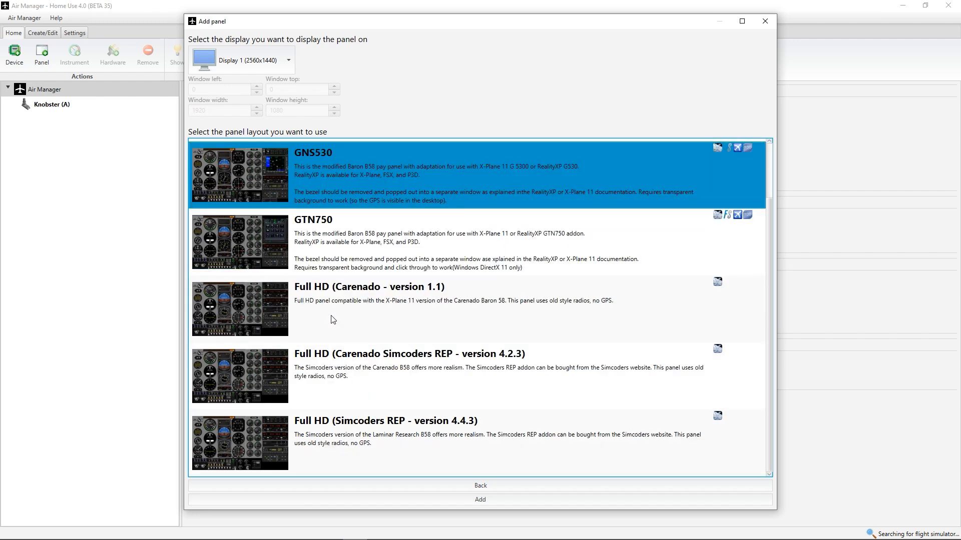
scroll(332, 319, up, 1)
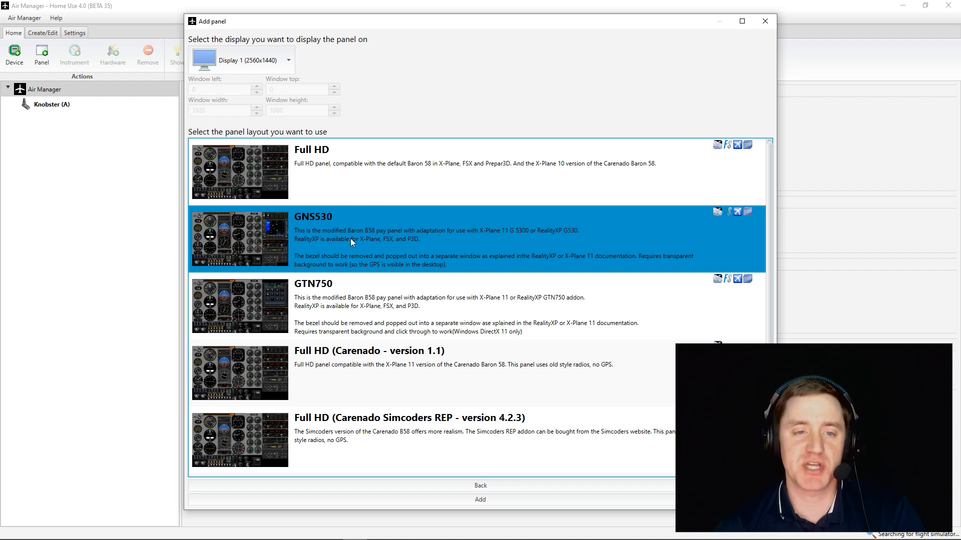
click(384, 117)
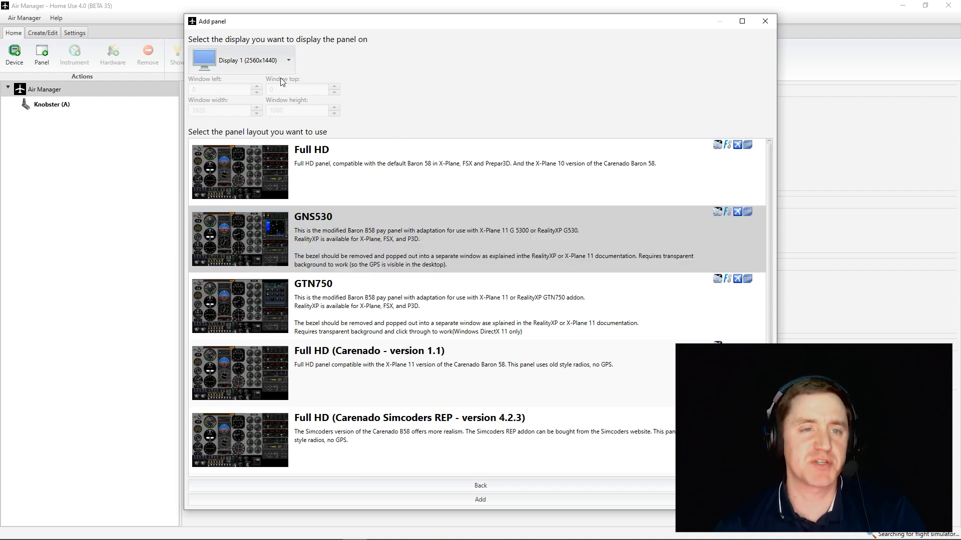
click(288, 62)
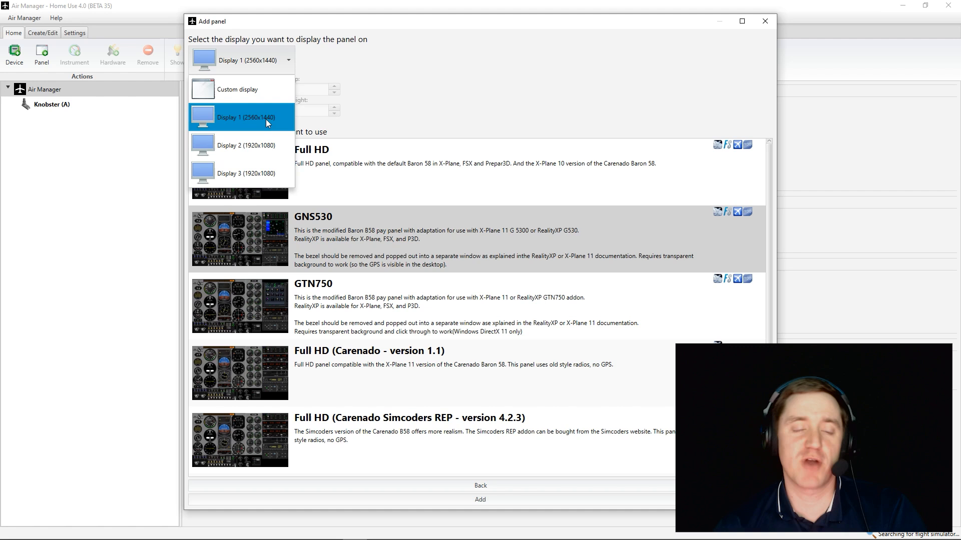
click(231, 175)
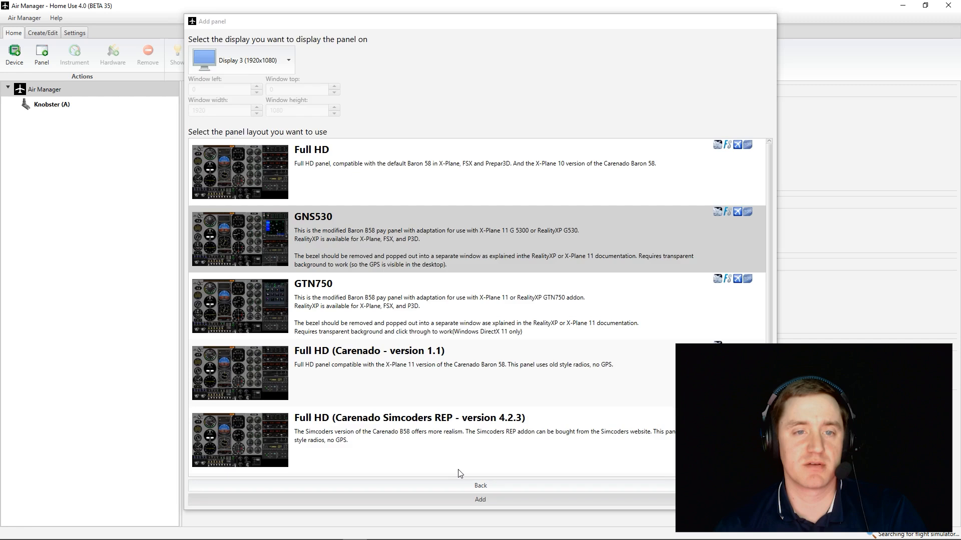
click(479, 499)
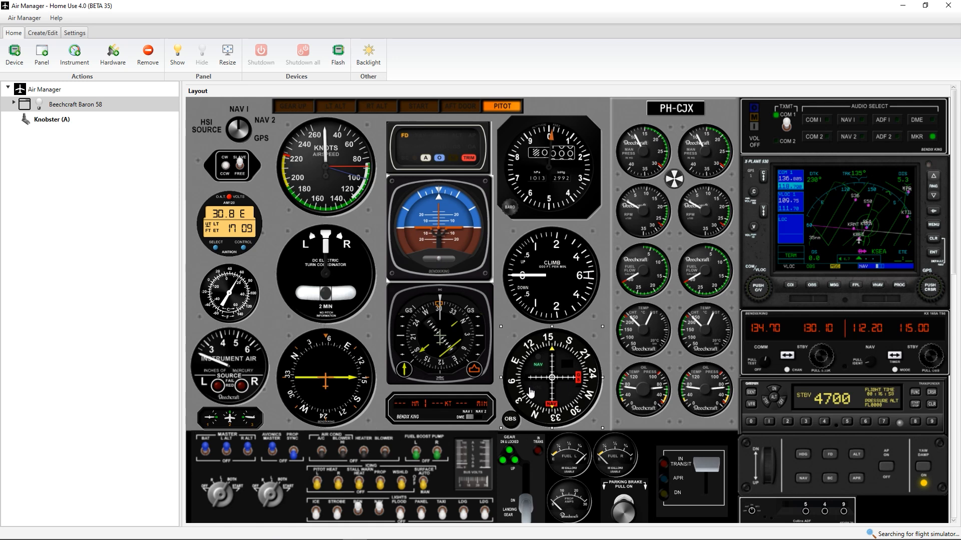
- Look over the Beechcraft Baron 58 panel's layout, name, start mode and window preferences
scroll(358, 265, down, 3)
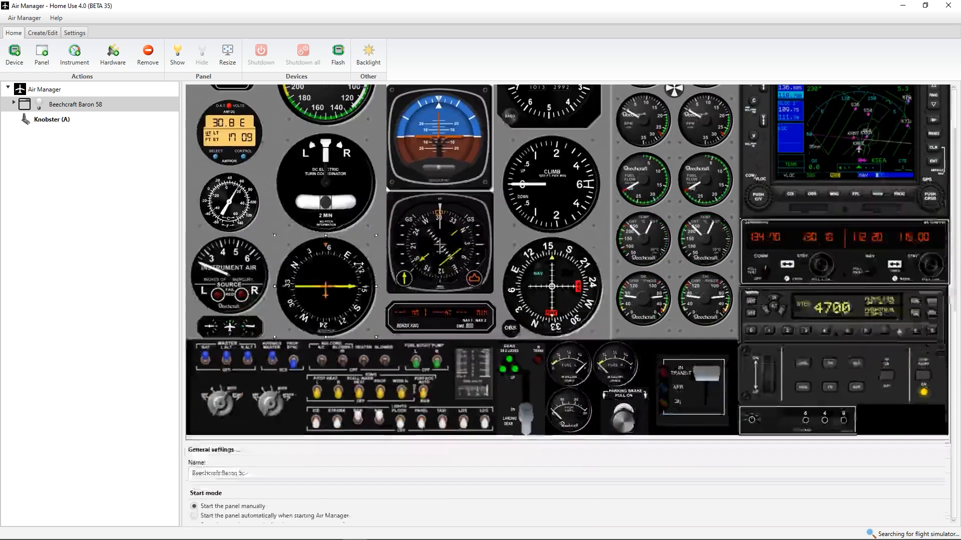
scroll(358, 265, down, 5)
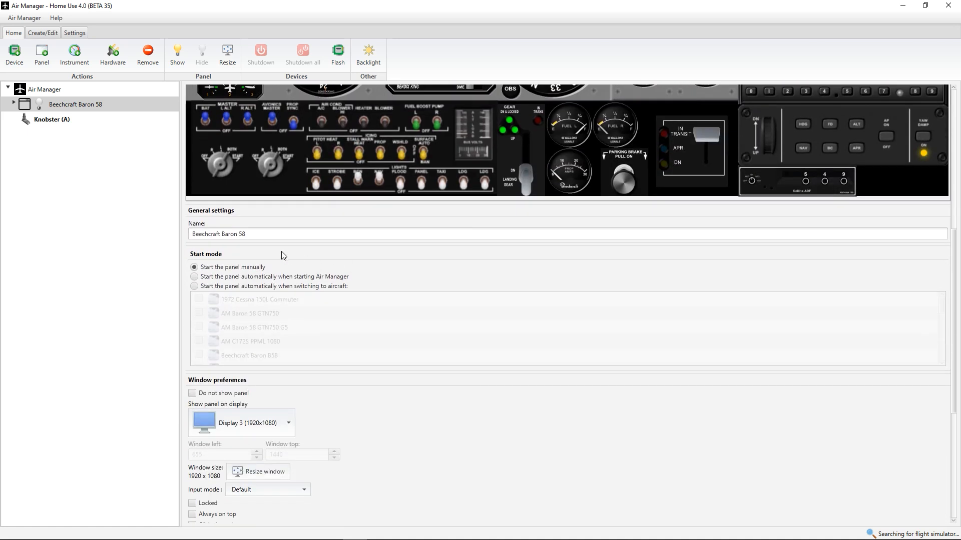
drag(248, 236, 191, 234)
click(252, 234)
scroll(285, 253, down, 1)
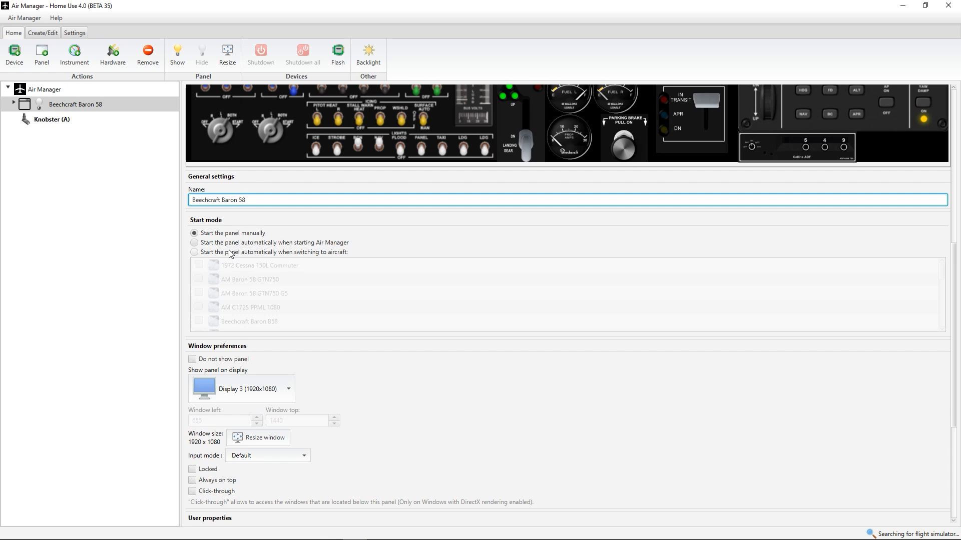
scroll(230, 255, down, 5)
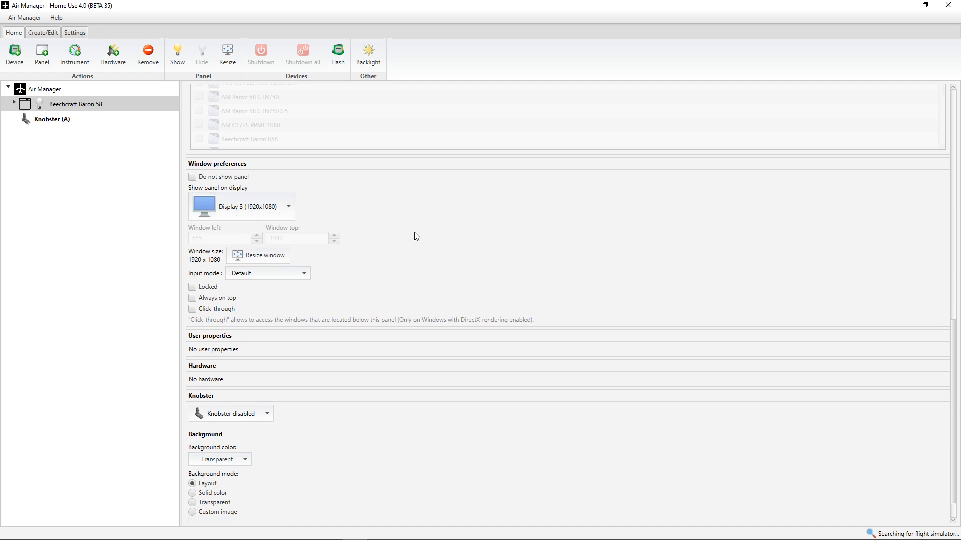
- Set the panel window to Locked and Always on top, and assign Knobster (A) to the panel
scroll(400, 245, down, 1)
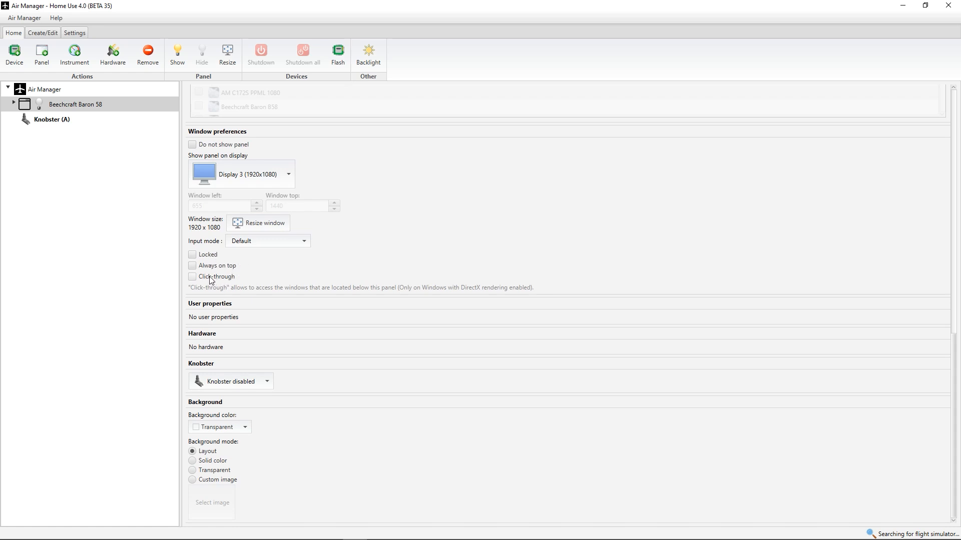
click(193, 255)
click(206, 270)
click(243, 384)
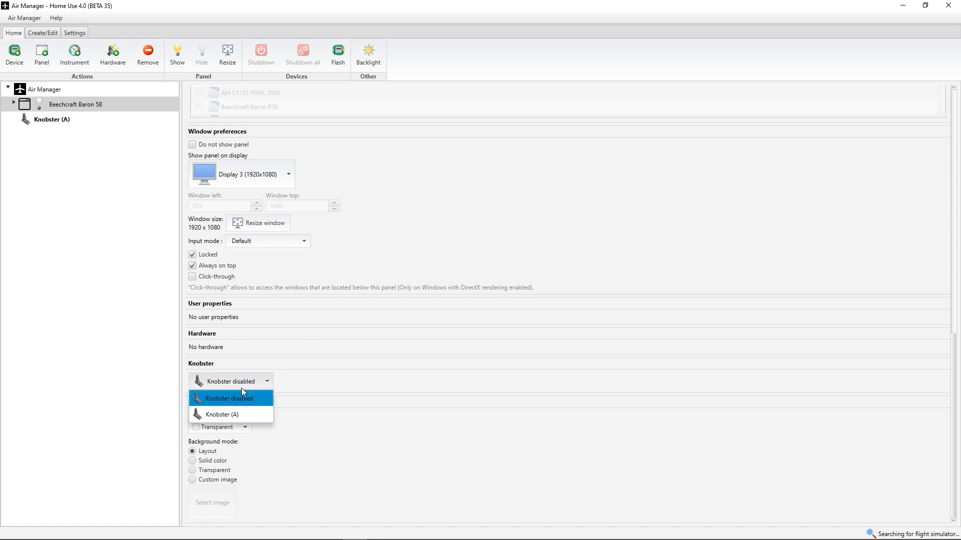
click(236, 416)
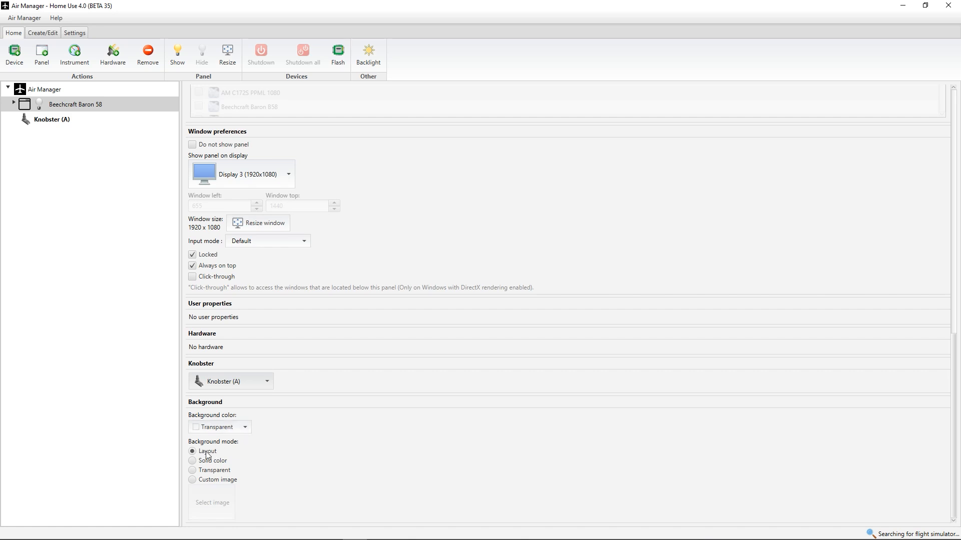
- Show the Beechcraft Baron 58 panel on its display and close the panel window again
scroll(332, 385, up, 7)
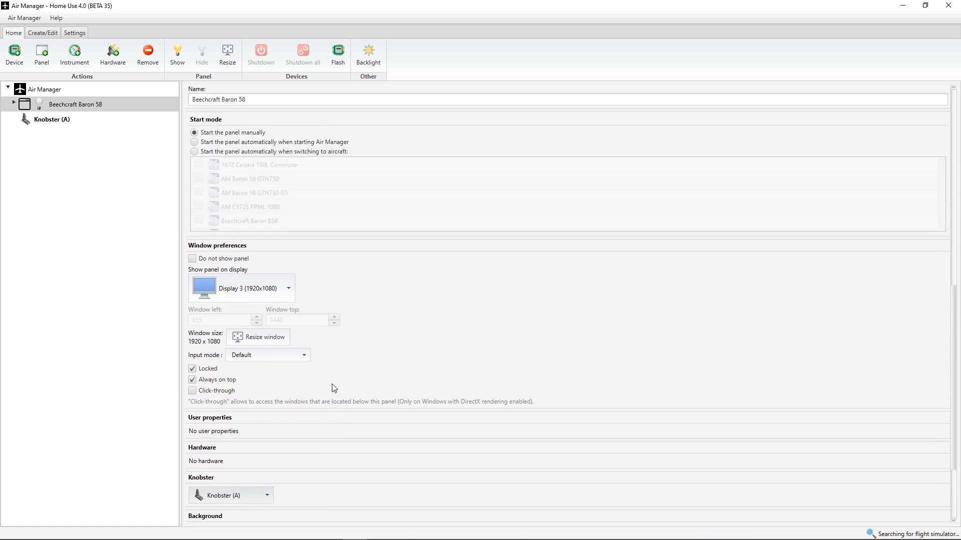
scroll(314, 398, up, 4)
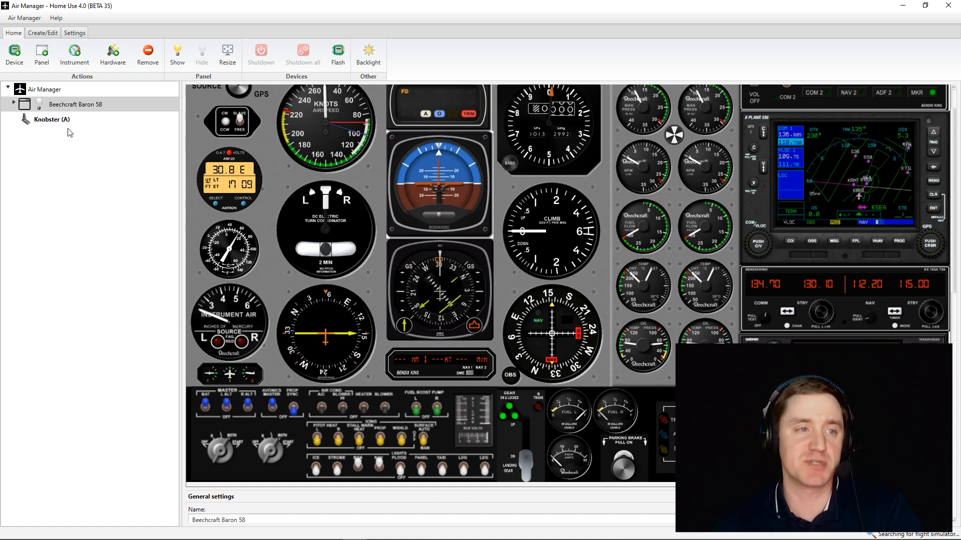
double_click(43, 104)
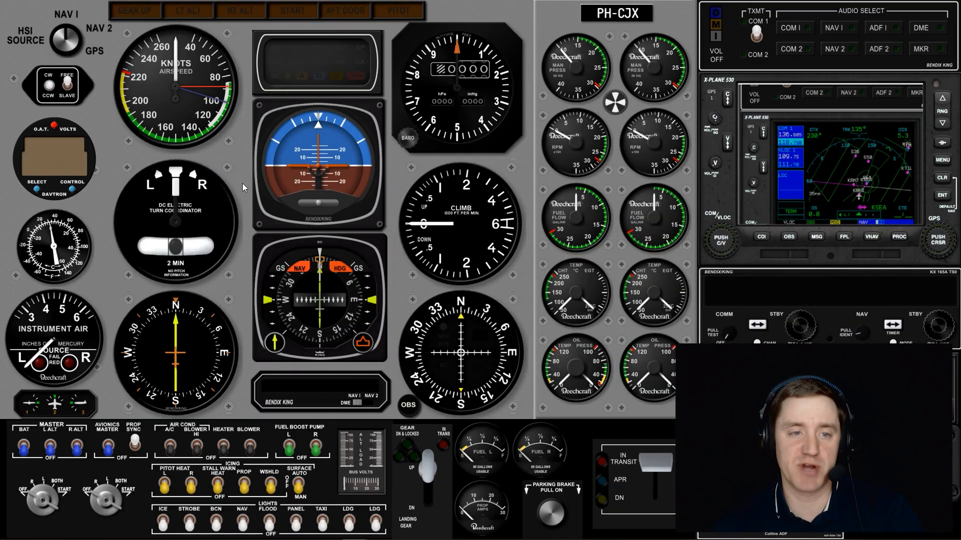
right_click(238, 149)
click(270, 181)
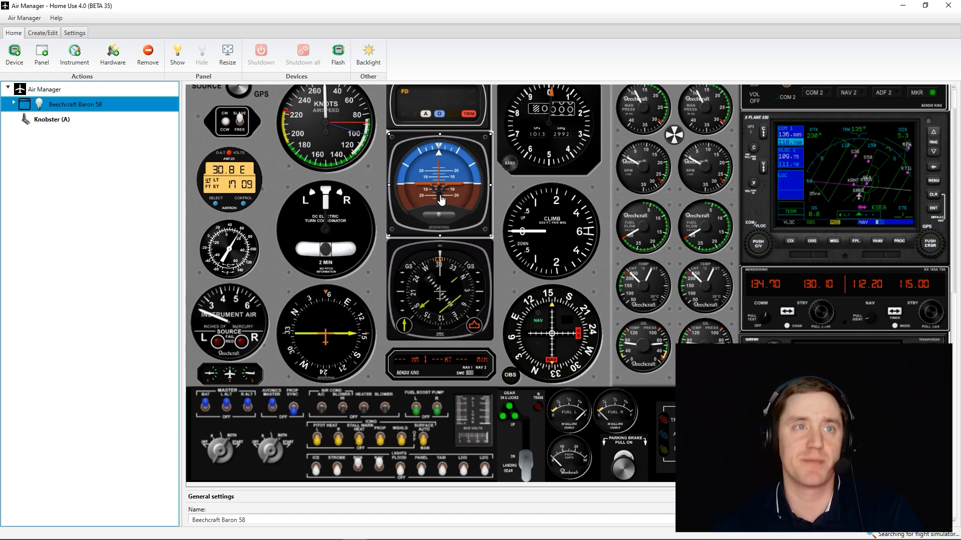
- Shrink the ADF gauge below the turn coordinator slightly and nudge it back into place
click(326, 325)
drag(326, 325, 343, 346)
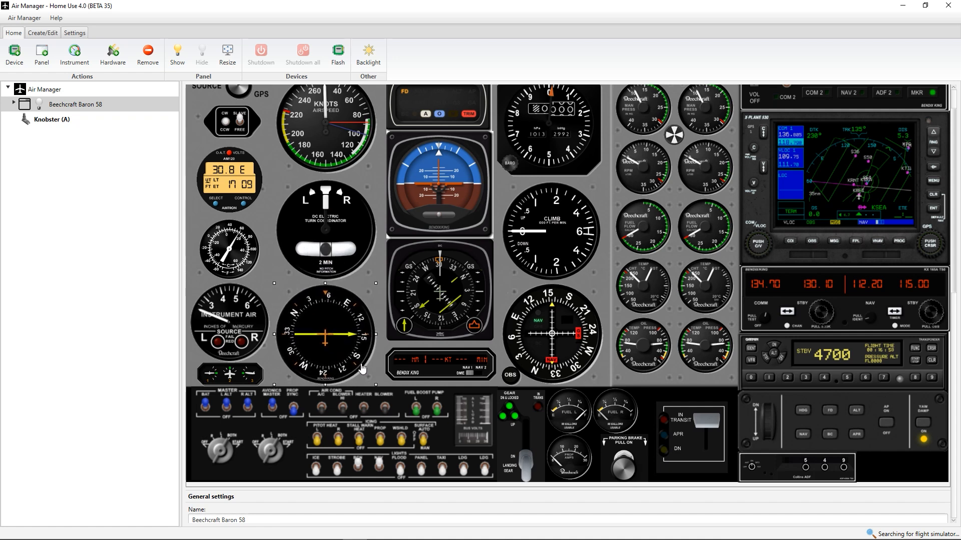
mouse_move(375, 385)
mouse_down()
mouse_move(360, 369)
mouse_move(373, 382)
mouse_up()
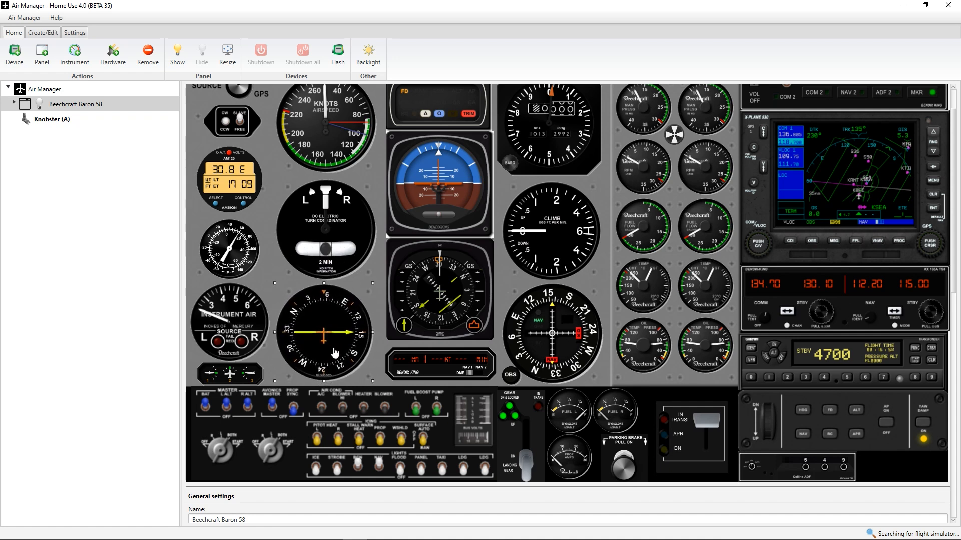
drag(334, 353, 337, 352)
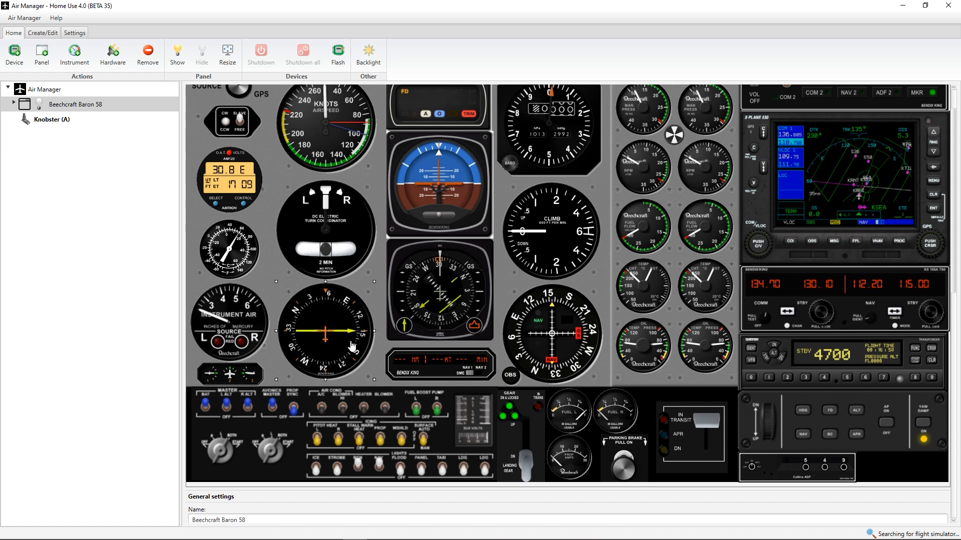
- Remove the Bendix King DME display and the altimeter from the panel layout
click(418, 367)
right_click(418, 367)
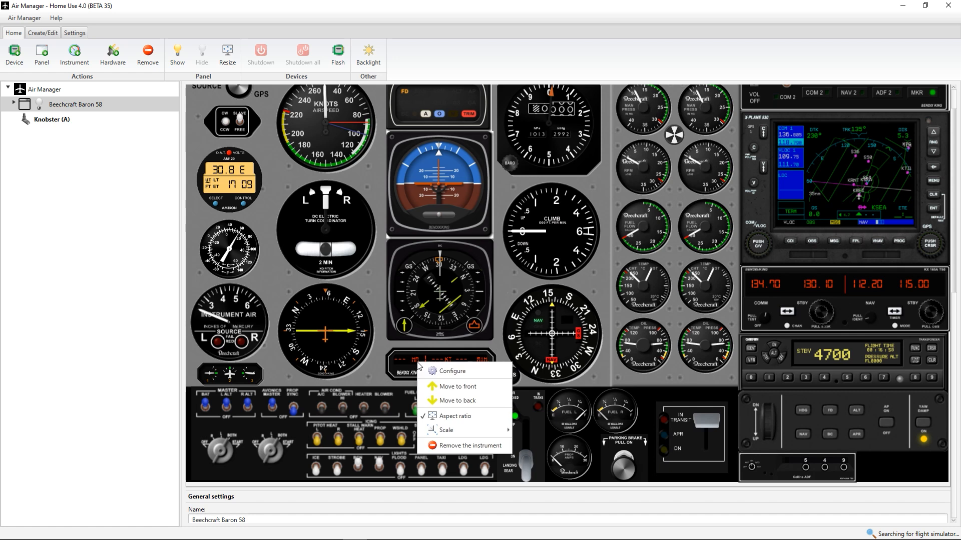
click(458, 447)
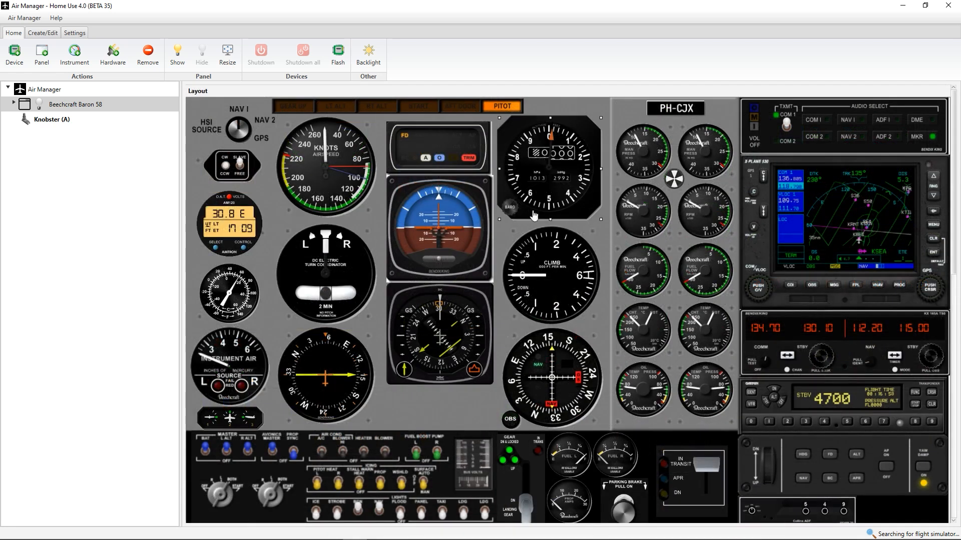
click(553, 152)
right_click(545, 184)
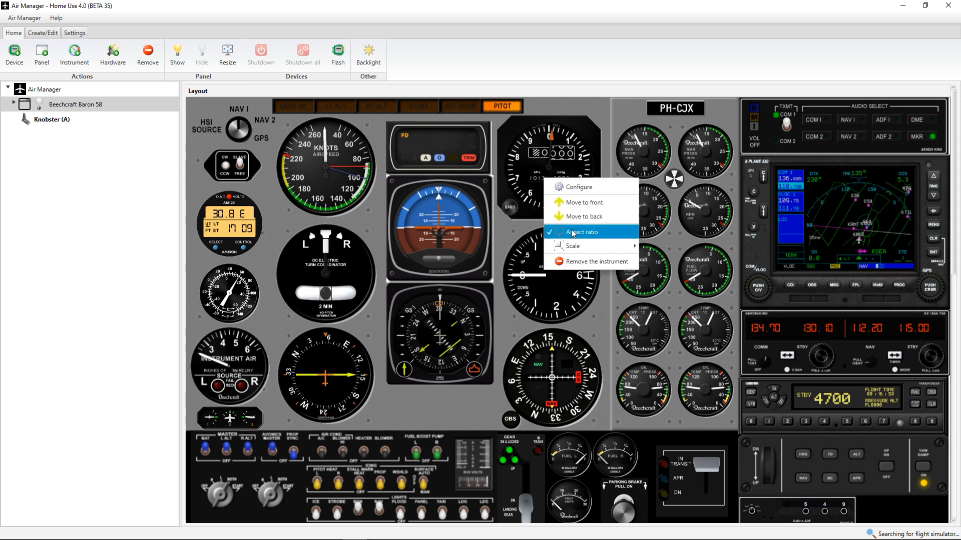
click(576, 263)
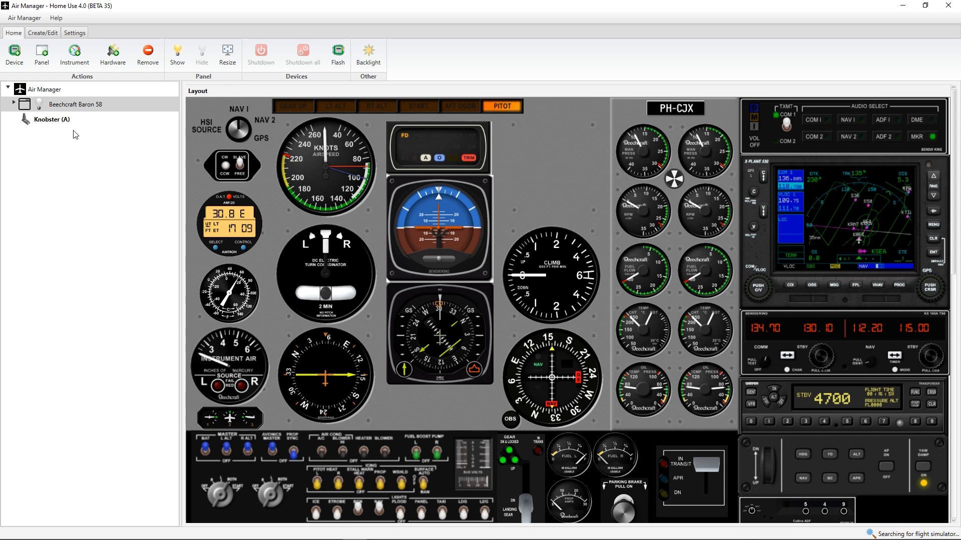
- Expand the Beechcraft Baron 58 panel in the device tree and look through its instruments
click(15, 105)
scroll(97, 171, down, 3)
scroll(97, 172, down, 2)
scroll(96, 172, up, 6)
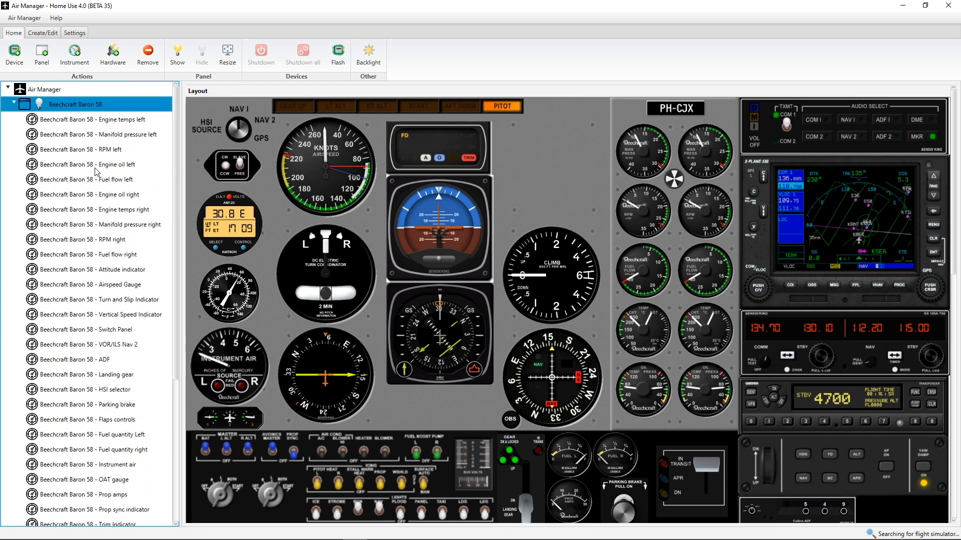
- Add the Cessna 172SP Altimeter instrument to the panel and shrink it to fit the empty spot above the climb gauge
click(74, 64)
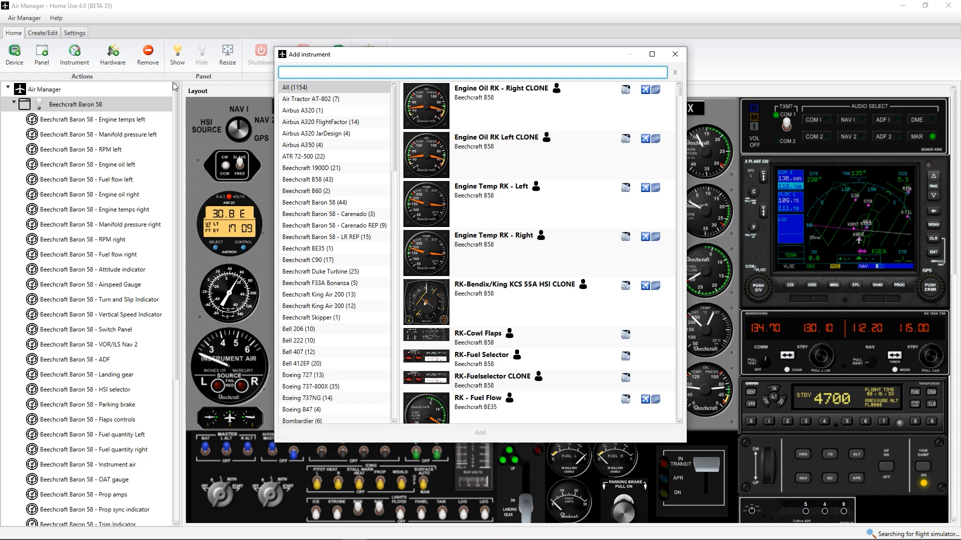
text(altimet)
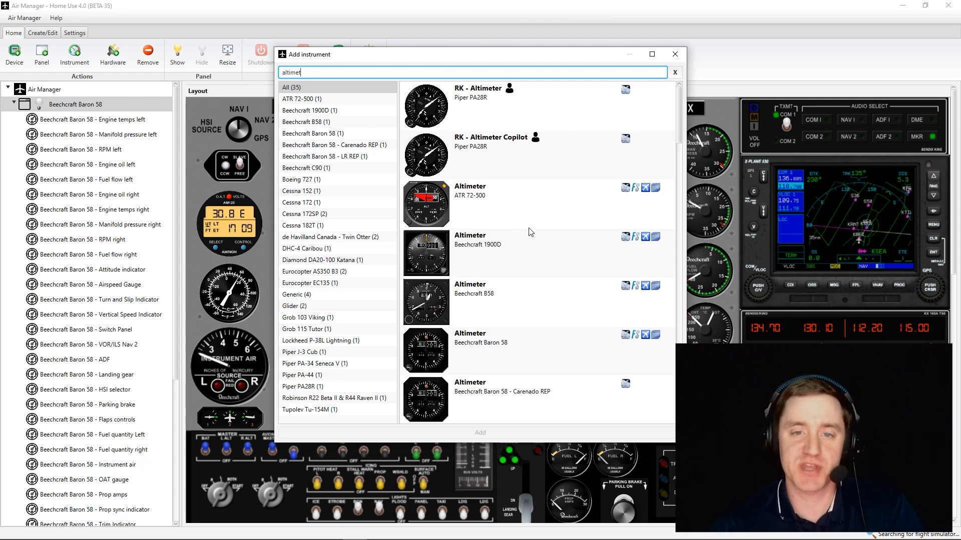
scroll(536, 231, down, 8)
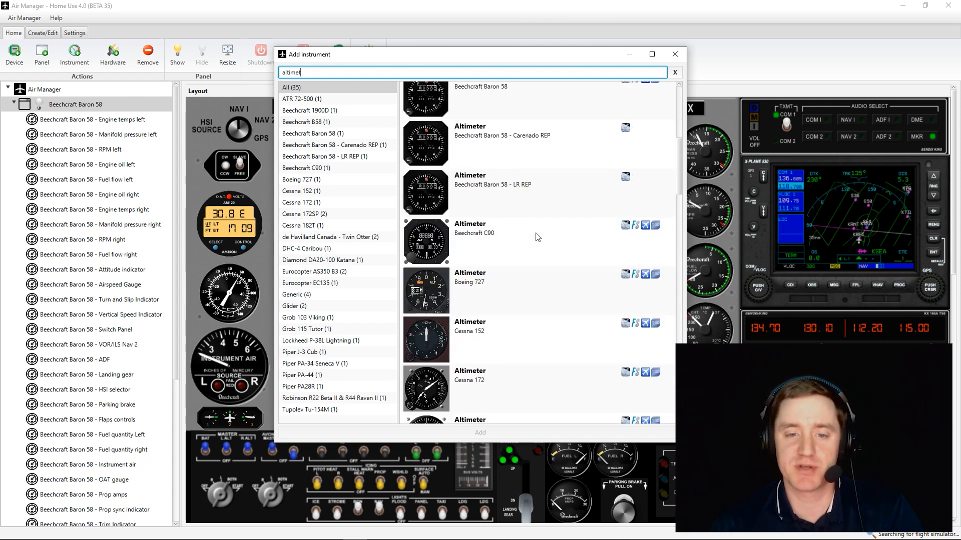
scroll(537, 236, down, 3)
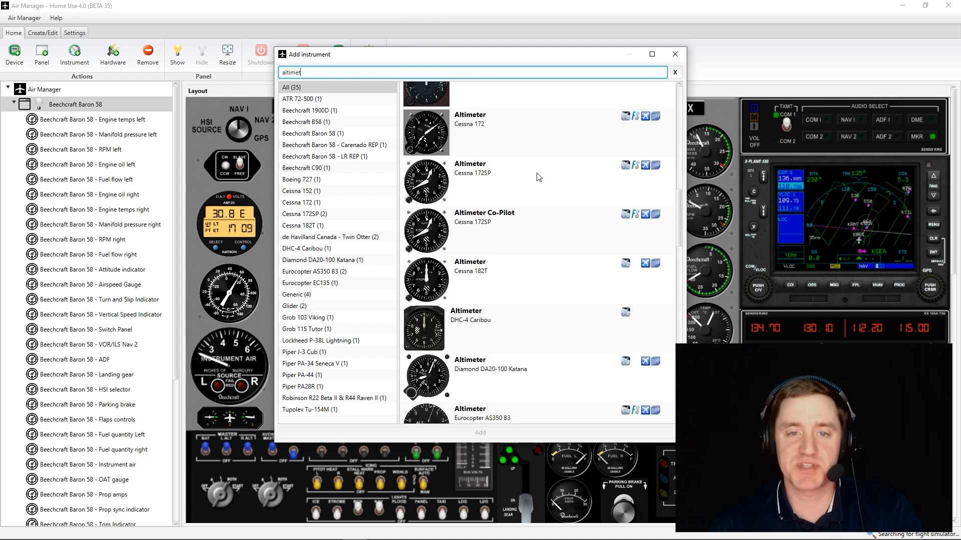
double_click(511, 179)
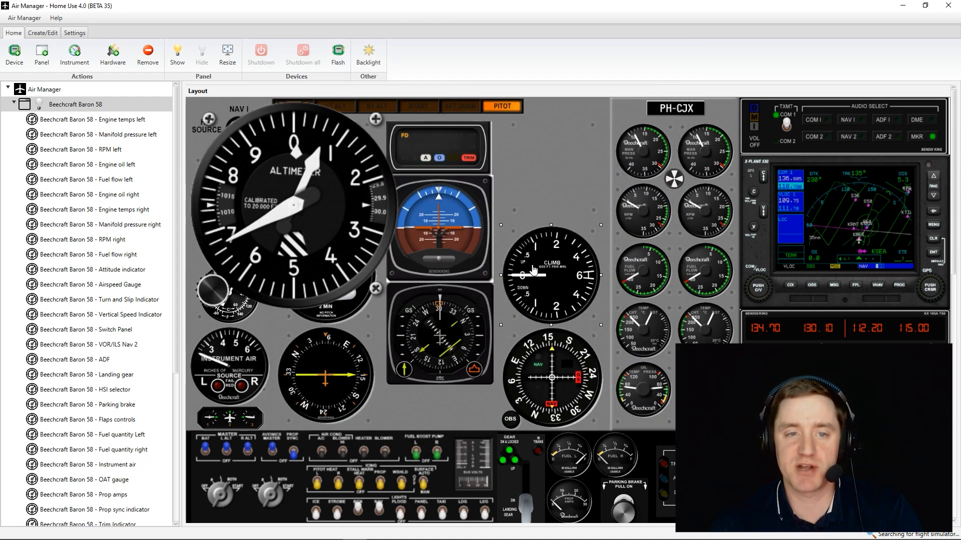
drag(315, 220, 532, 225)
drag(616, 201, 573, 177)
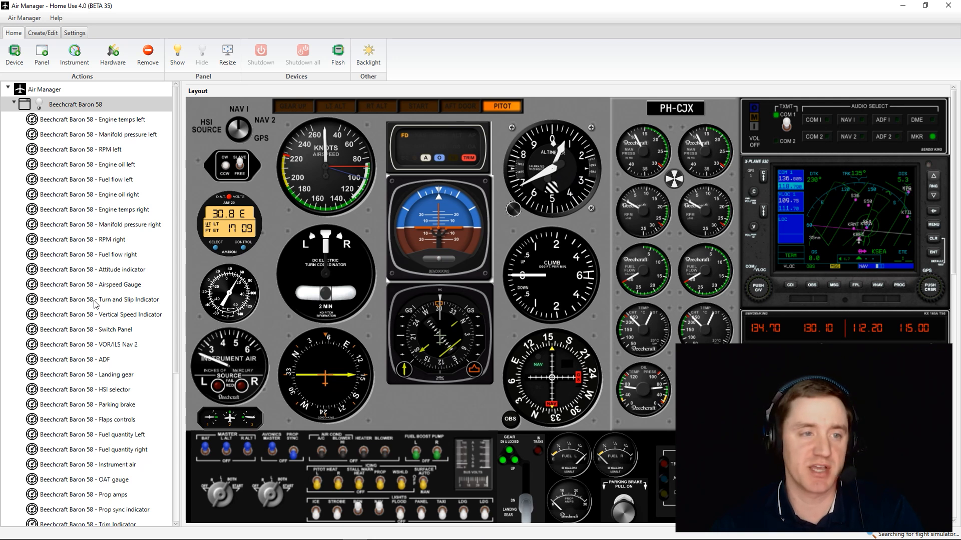
- Look at the added altimeter's settings, and set the Beechcraft Baron 58 callsign plate's registration text to N123AB
scroll(92, 312, down, 5)
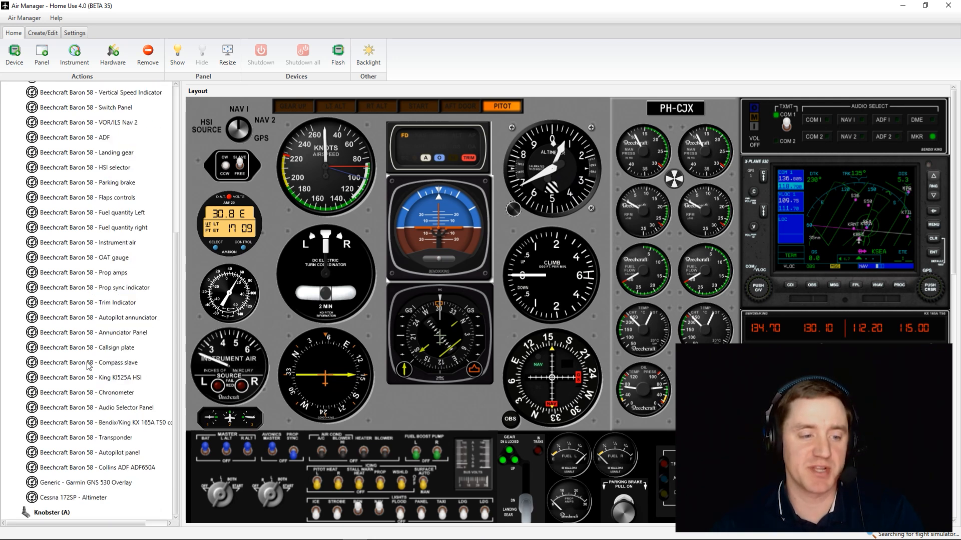
click(73, 499)
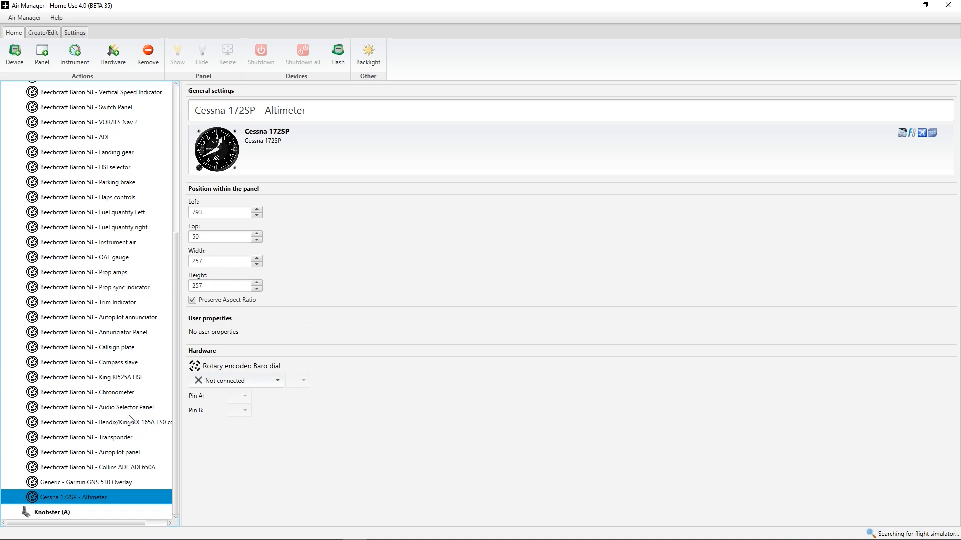
click(120, 350)
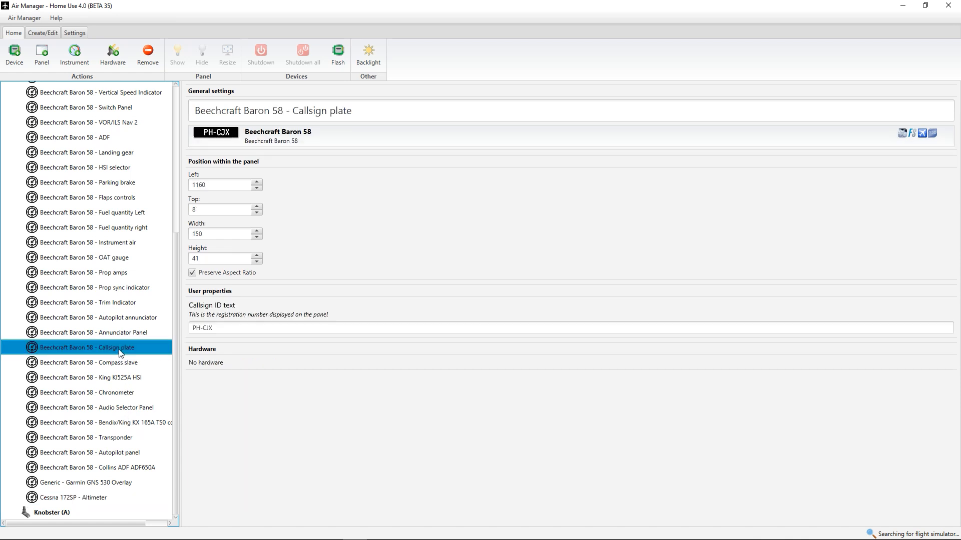
triple_click(234, 326)
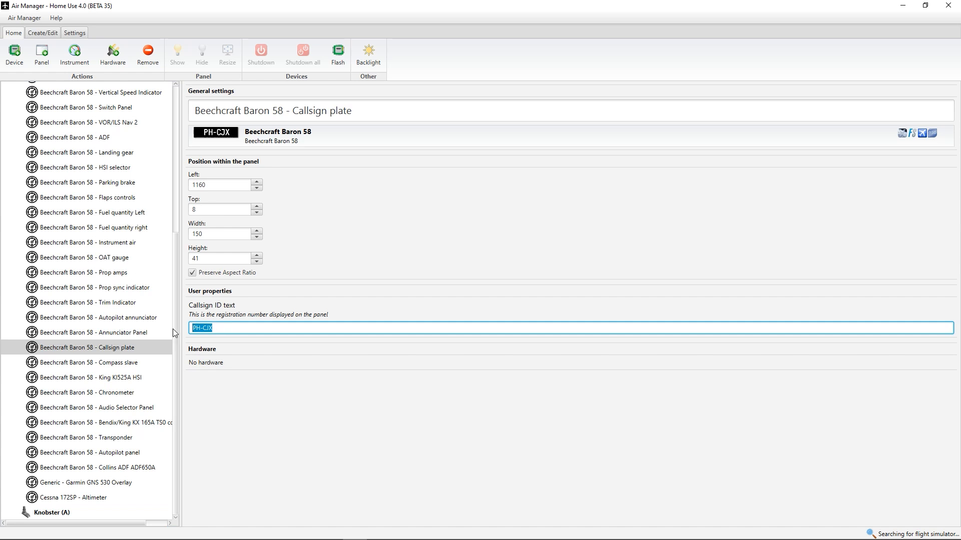
text(N123AB)
click(162, 332)
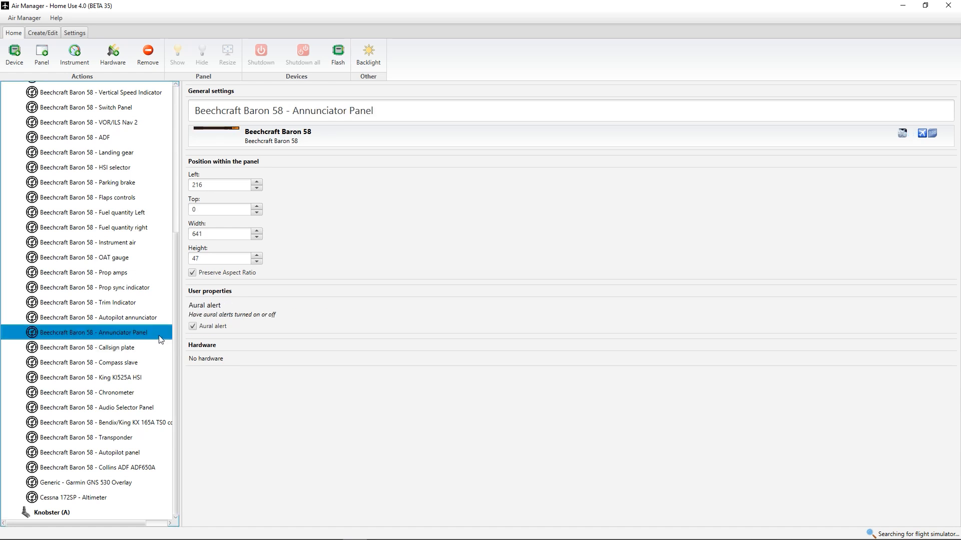
- Show the Beechcraft Baron 58 panel on its display and switch on the battery and avionics master
click(43, 107)
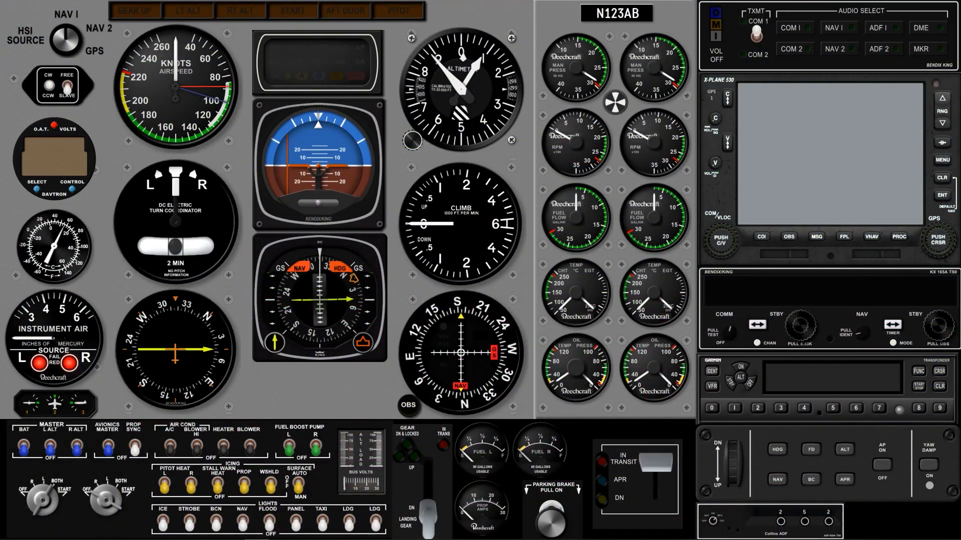
click(24, 447)
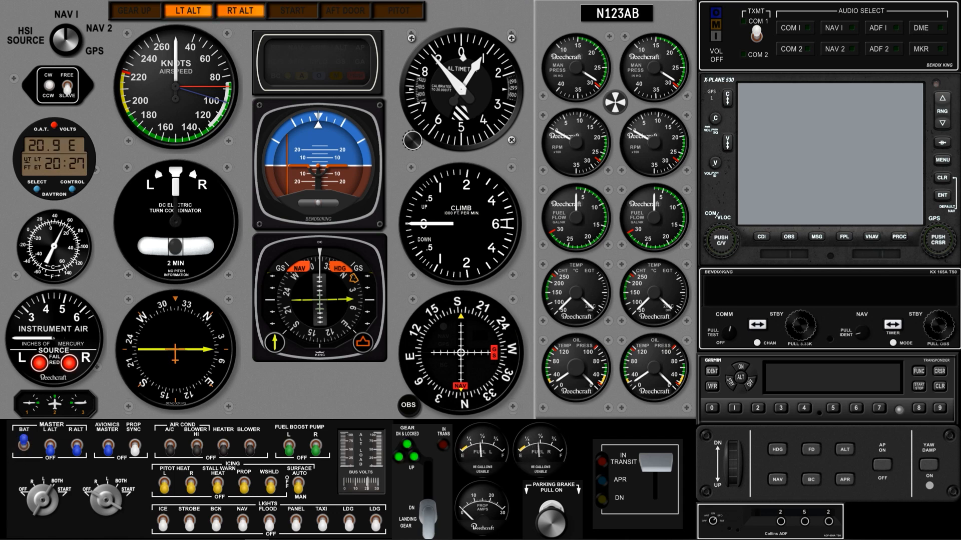
click(108, 445)
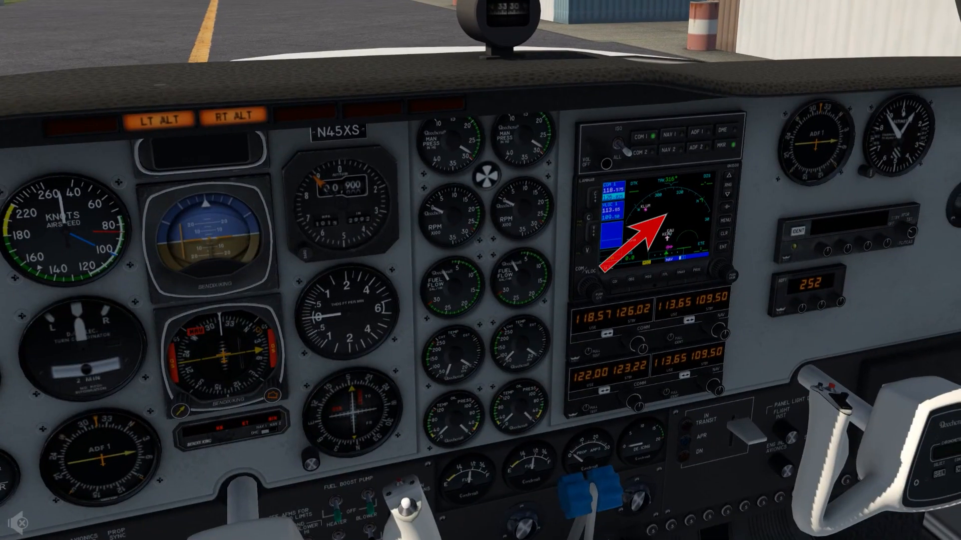
- In X-Plane, pop the GPS 530 out into its own window and fit that window over the panel's GPS overlay
click(668, 215)
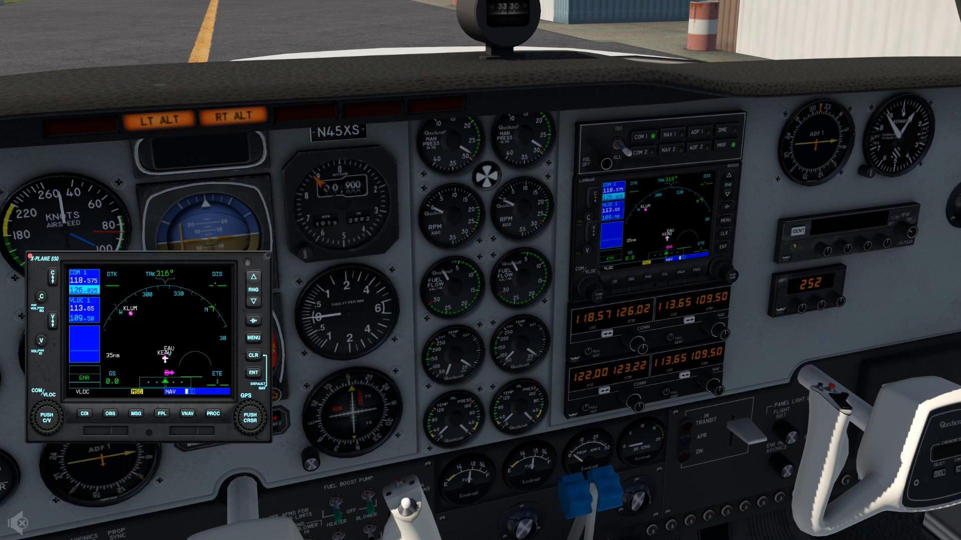
click(266, 256)
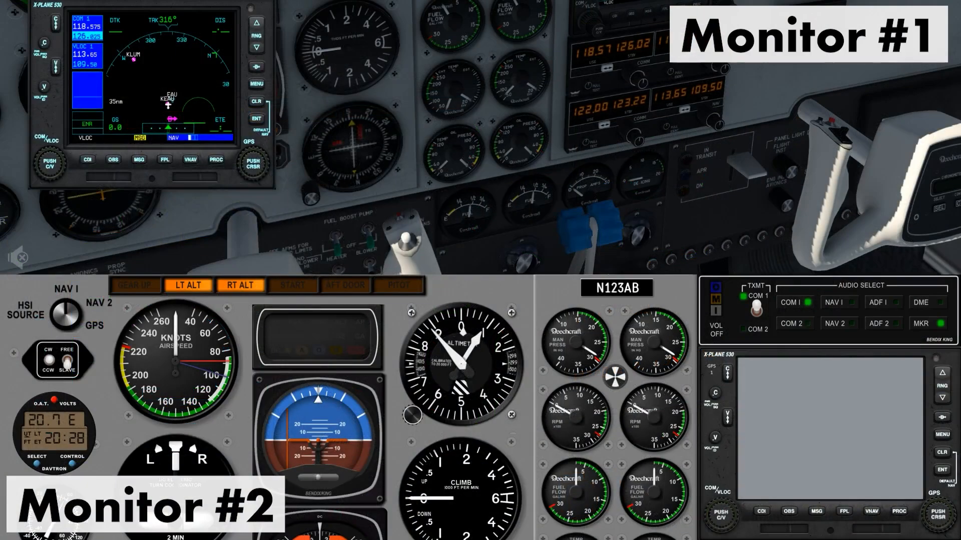
drag(230, 2, 853, 341)
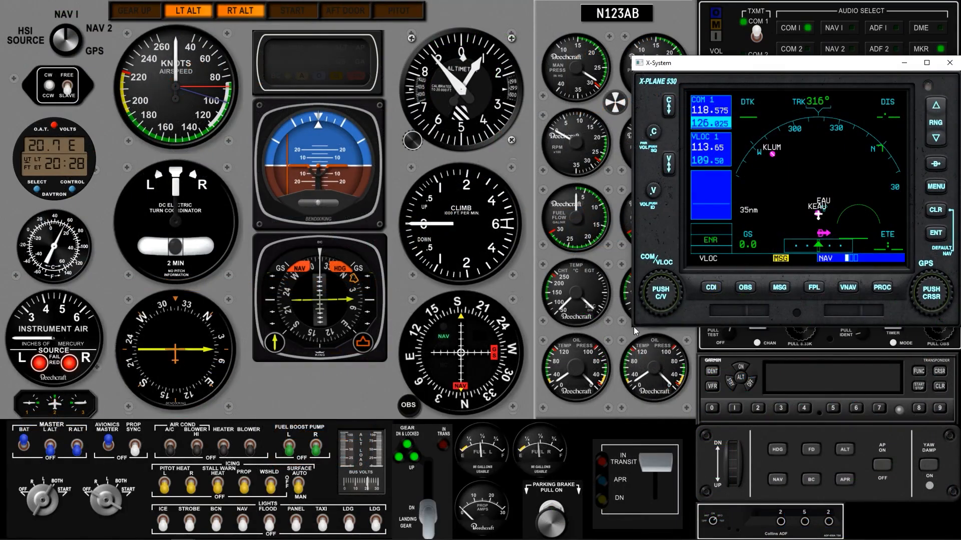
drag(634, 327, 695, 269)
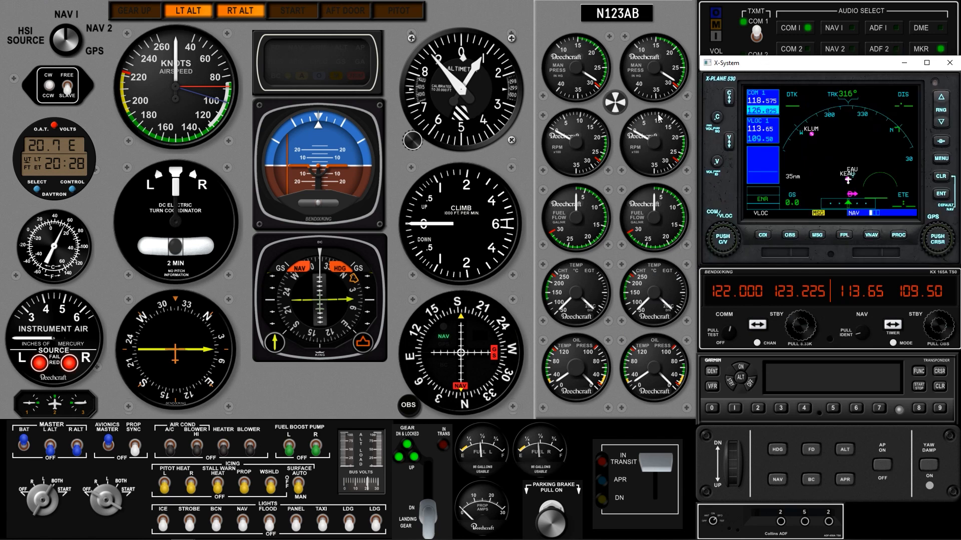
- Bring the Air Manager panel in front of the GPS window and set it to stay always on top
click(636, 112)
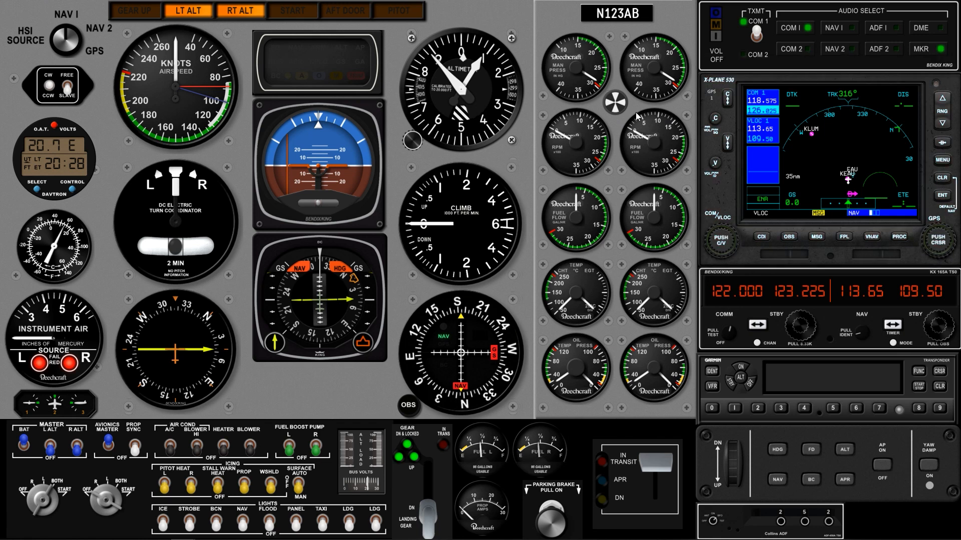
right_click(635, 106)
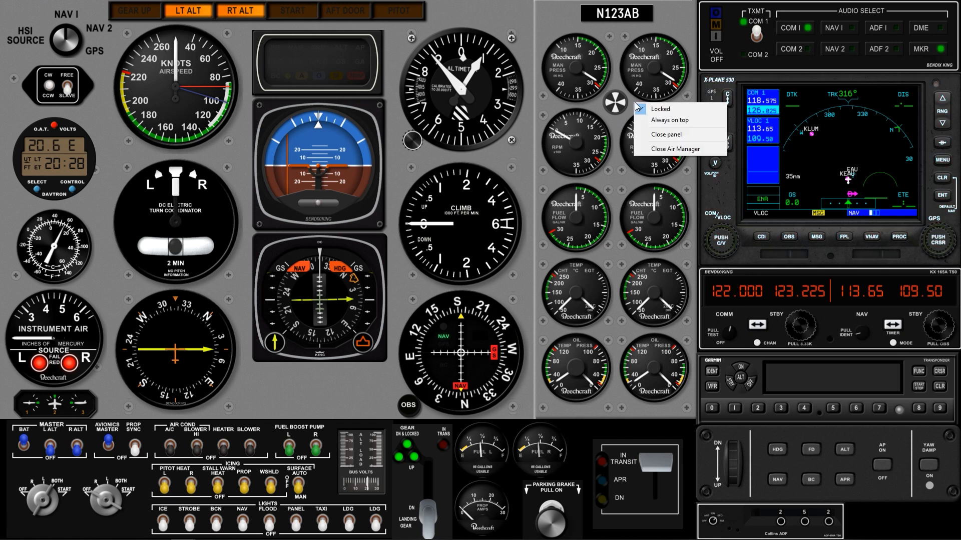
click(653, 123)
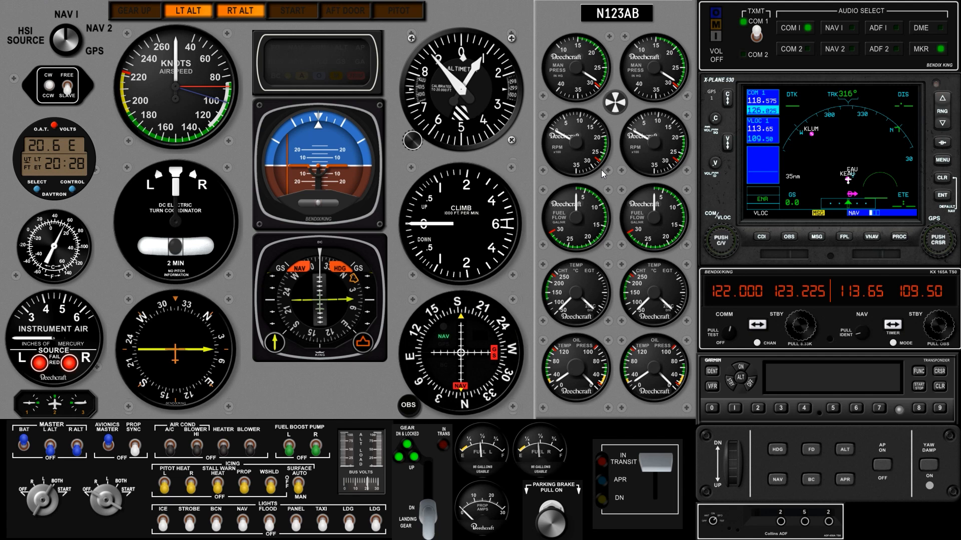
- Select the GPS 530's cursor knob and turn it with the Knobster to page back and forth through the GPS pages
click(945, 244)
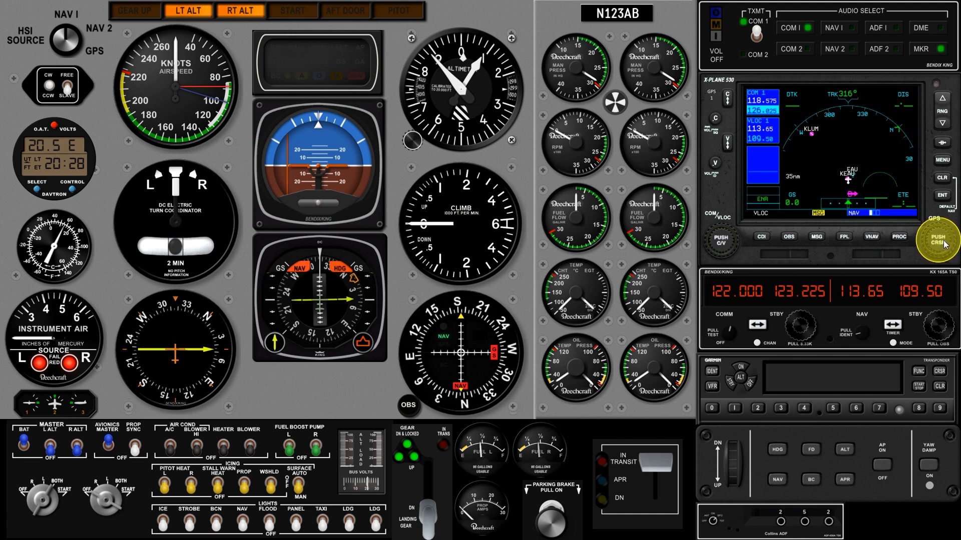
scroll(945, 244, up, 3)
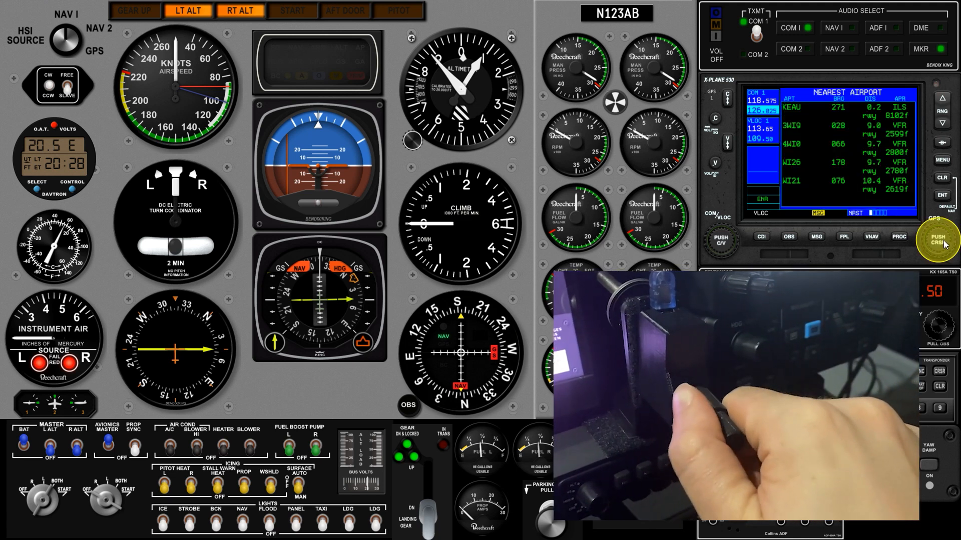
scroll(945, 244, down, 3)
scroll(945, 244, up, 2)
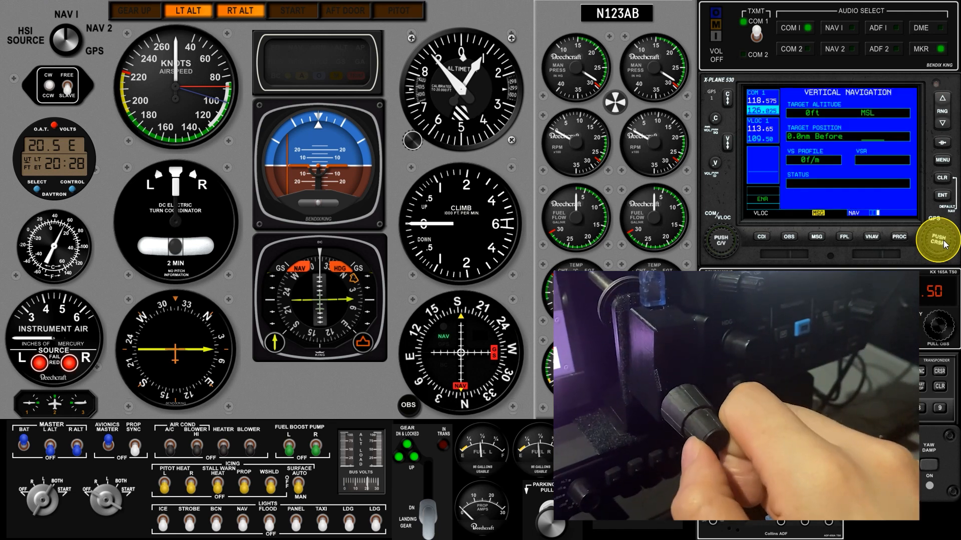
scroll(945, 244, down, 2)
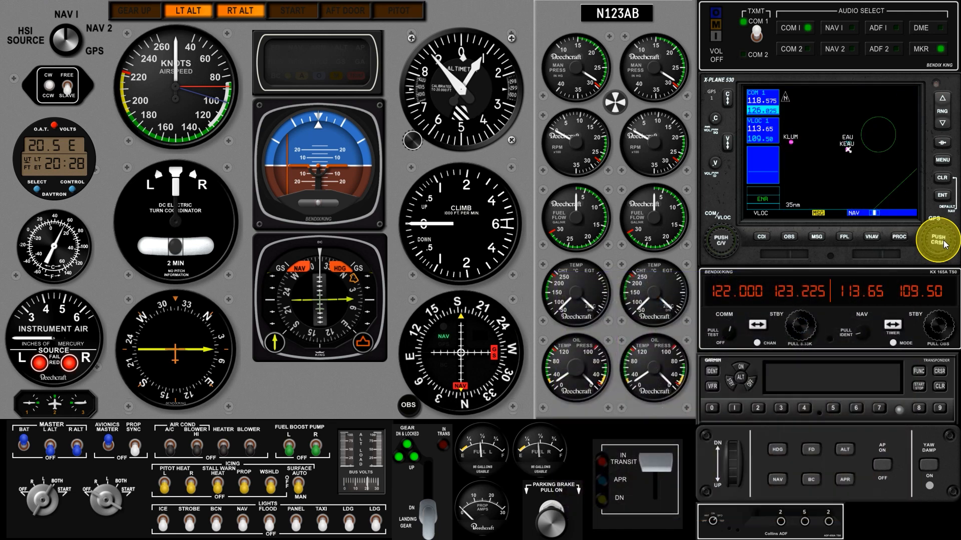
scroll(945, 244, up, 1)
scroll(945, 244, down, 3)
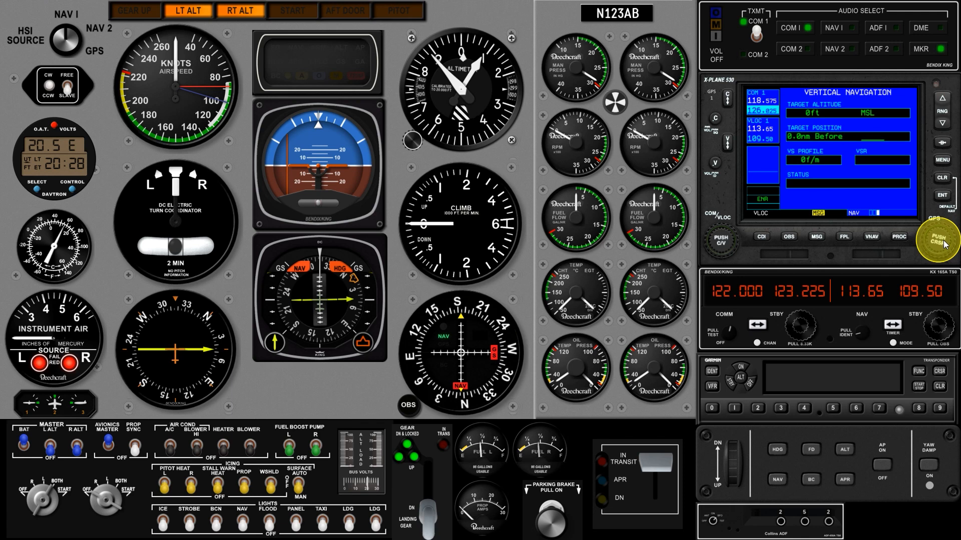
scroll(945, 244, down, 1)
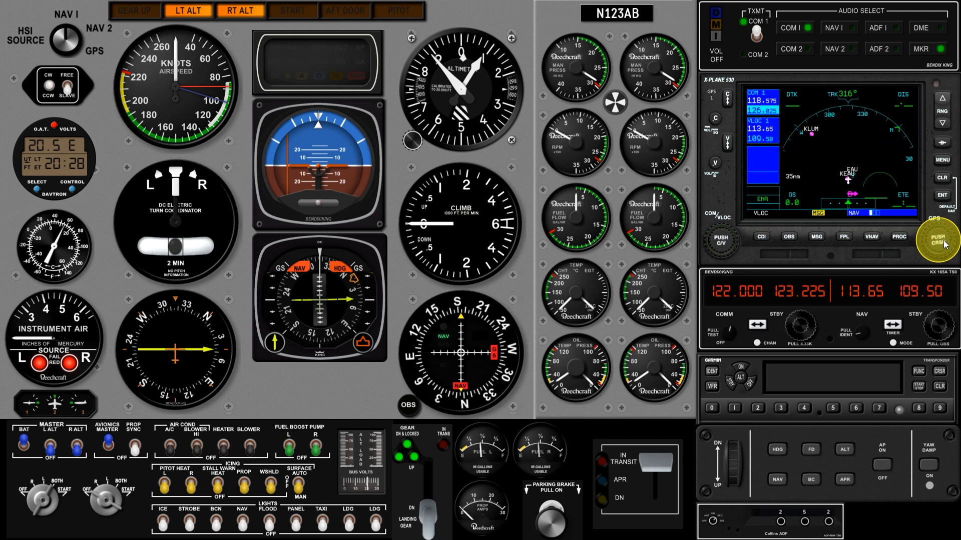